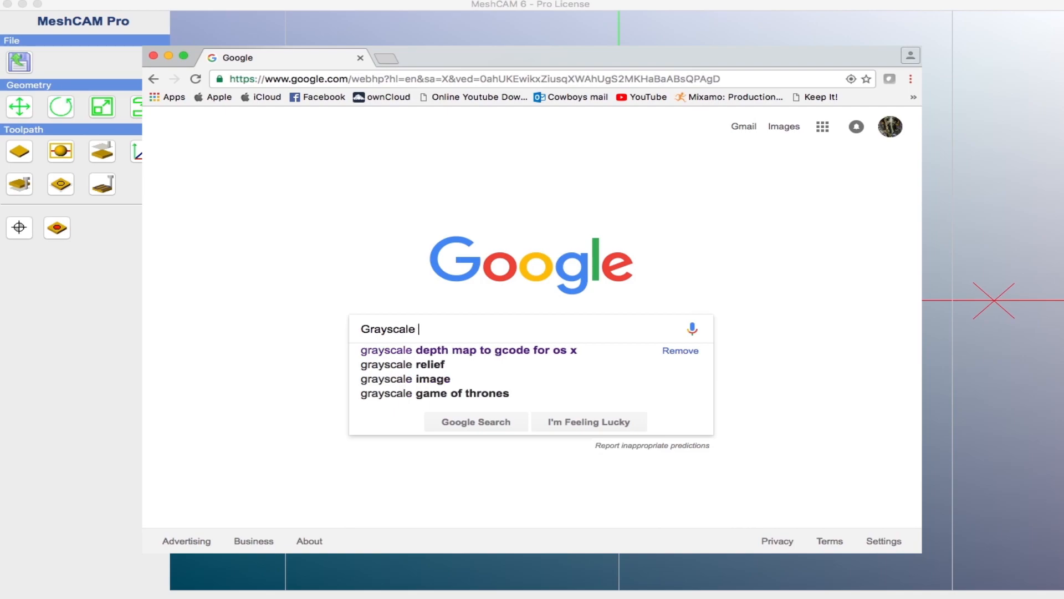
Step: Search Google for "Grayscale Depth Map"
type("Depth")
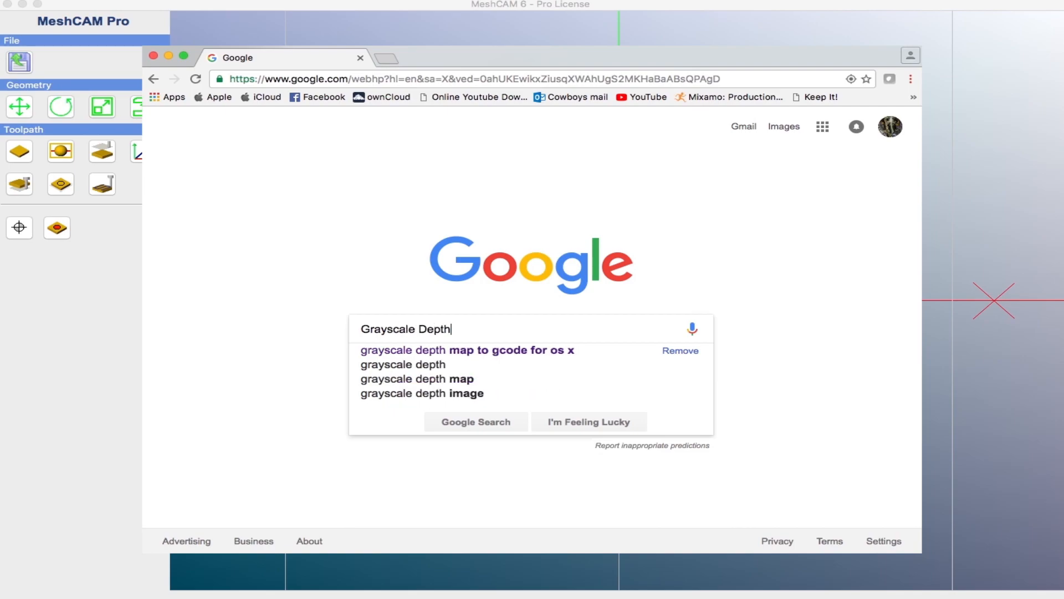
type(" Map")
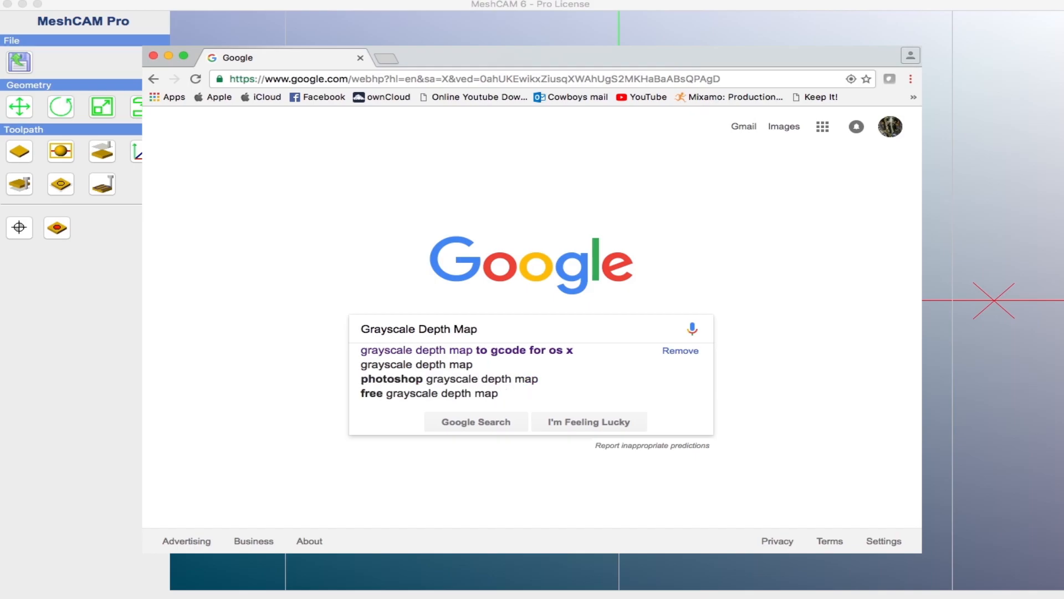
key("Return")
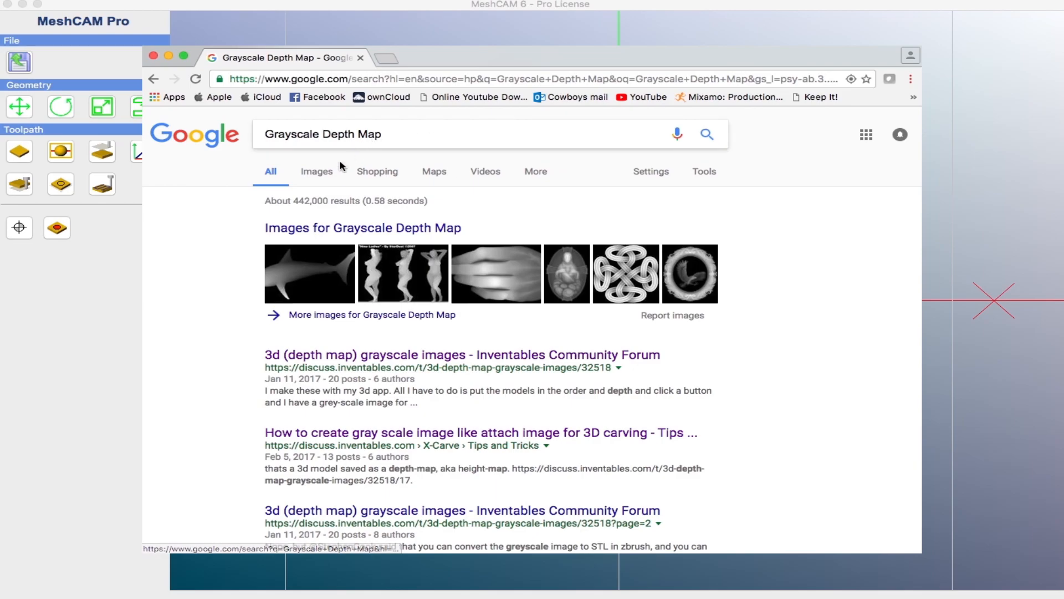
Step: Switch to image results and browse the grayscale depth map images
left_click(314, 172)
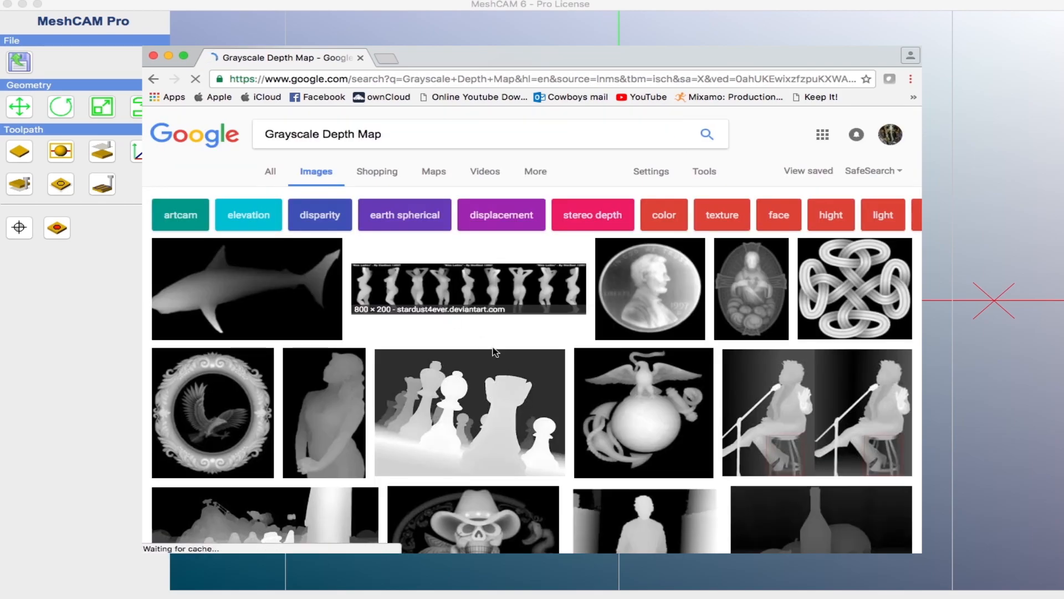
scroll(495, 355, "down", 10)
scroll(523, 383, "down", 15)
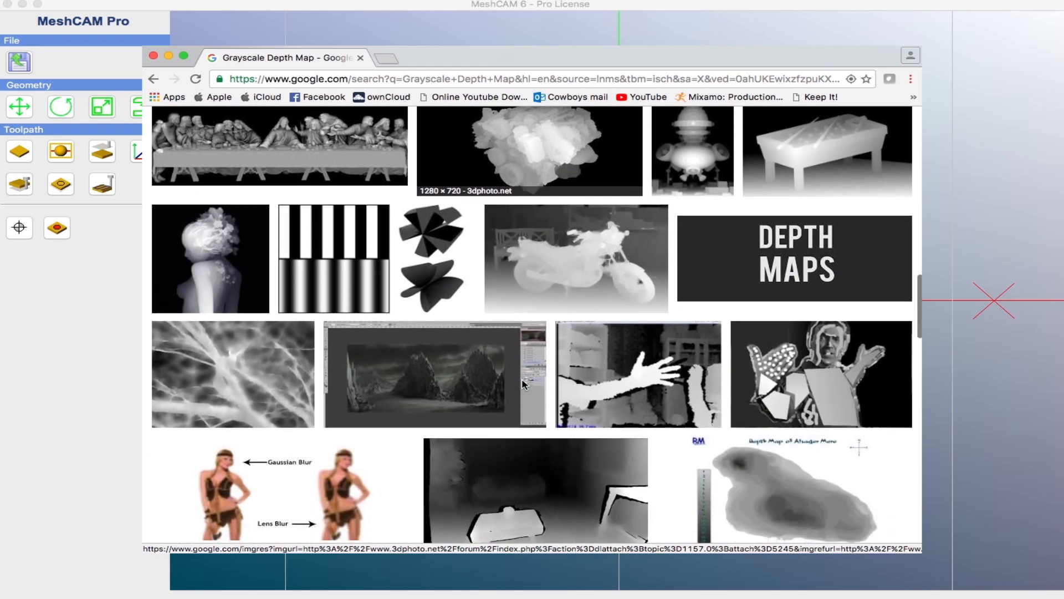
scroll(523, 382, "down", 7)
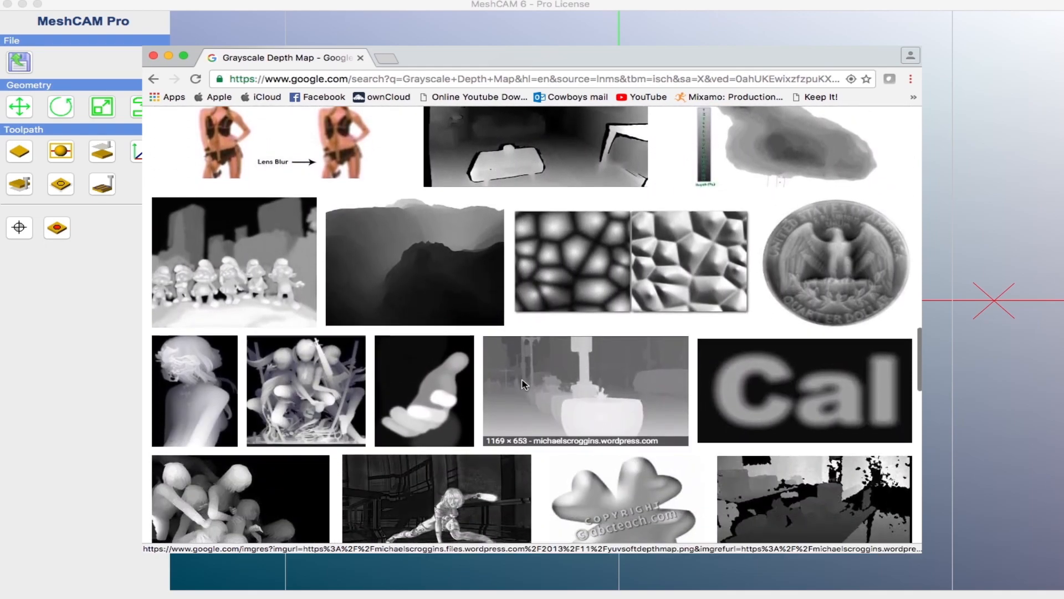
scroll(523, 382, "up", 20)
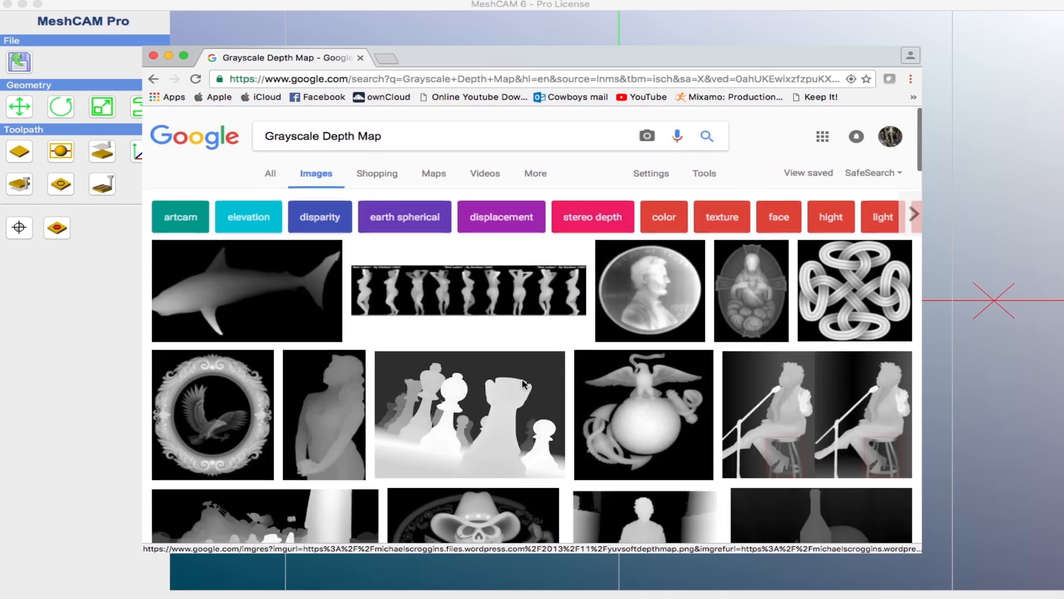
Step: Filter the image results to Large size and browse through them
left_click(704, 171)
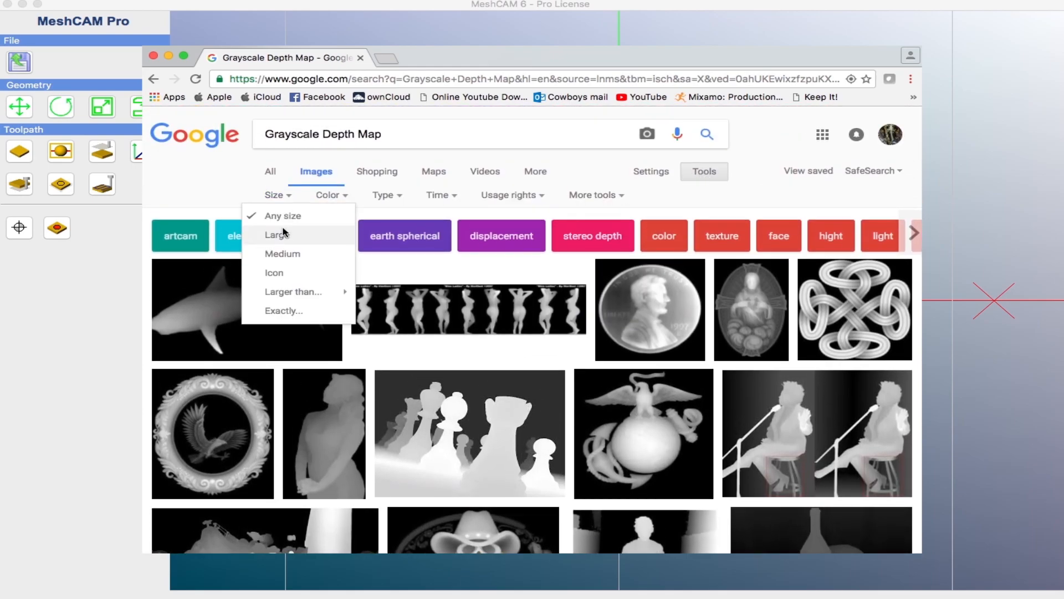
left_click(281, 236)
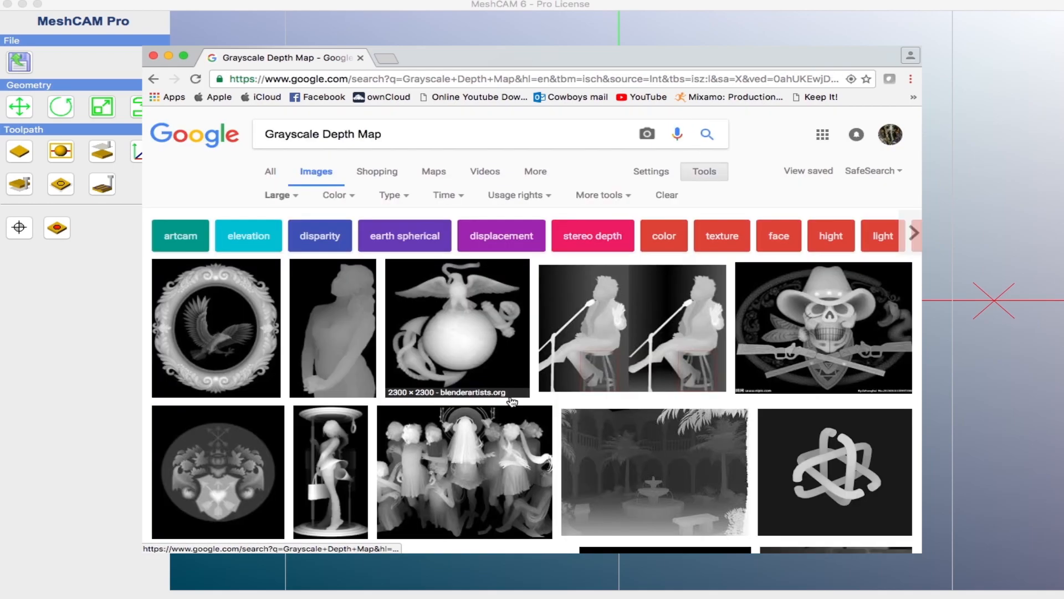
scroll(512, 401, "down", 10)
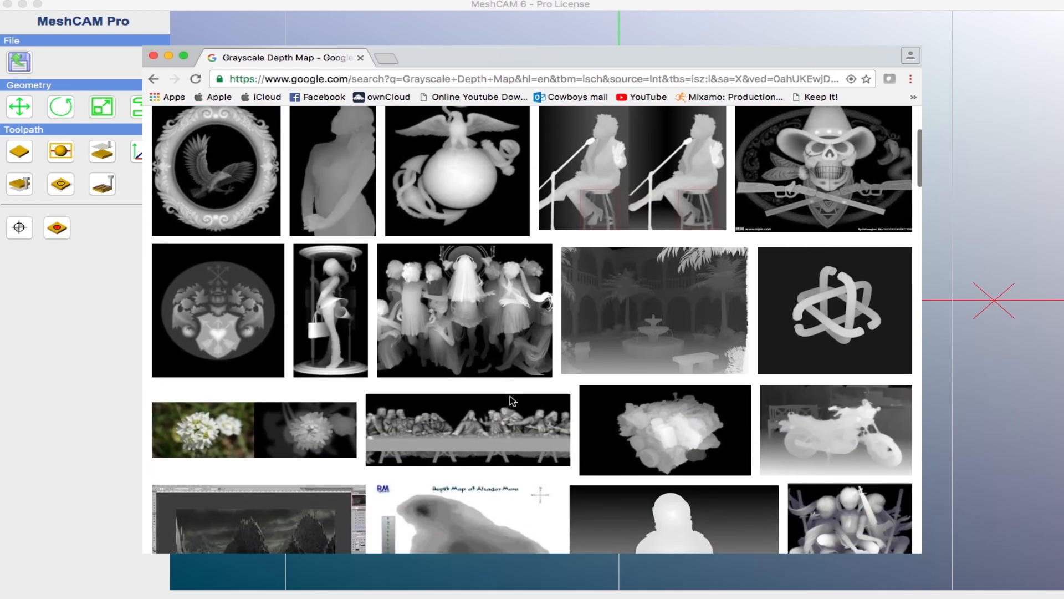
scroll(512, 401, "down", 20)
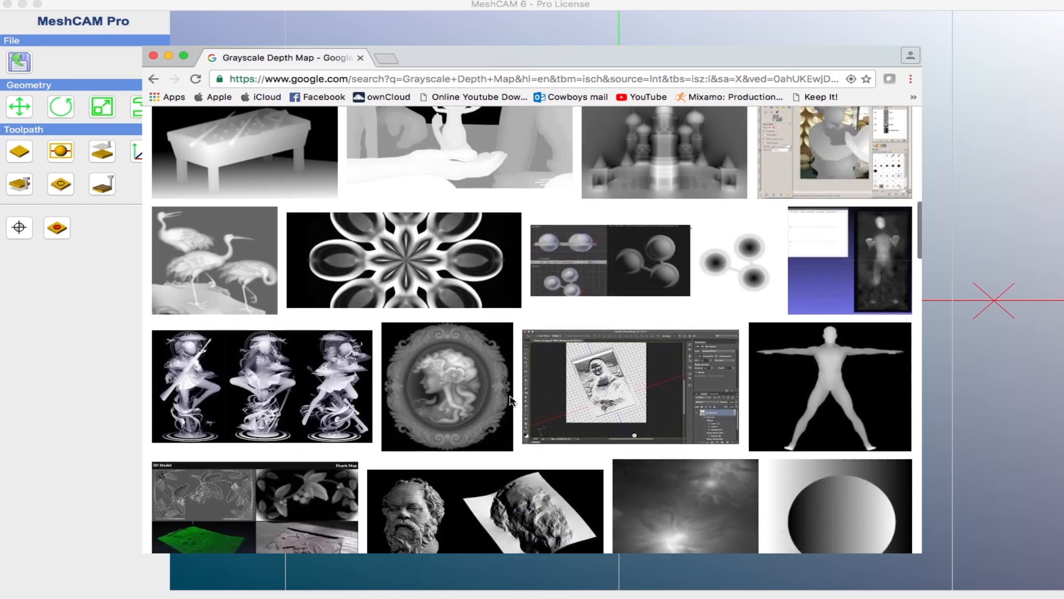
scroll(513, 402, "down", 20)
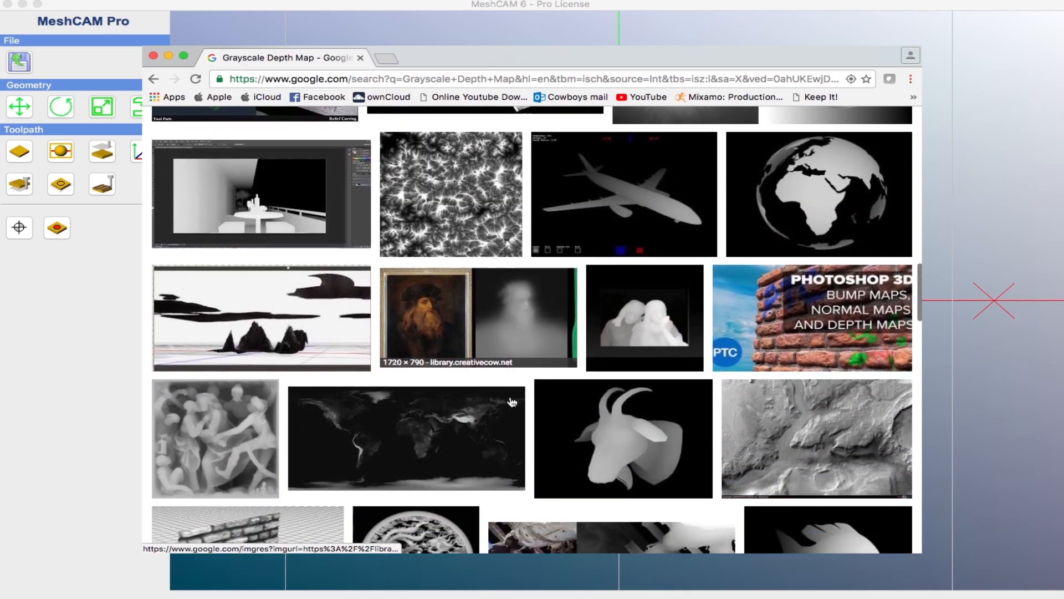
scroll(512, 402, "down", 20)
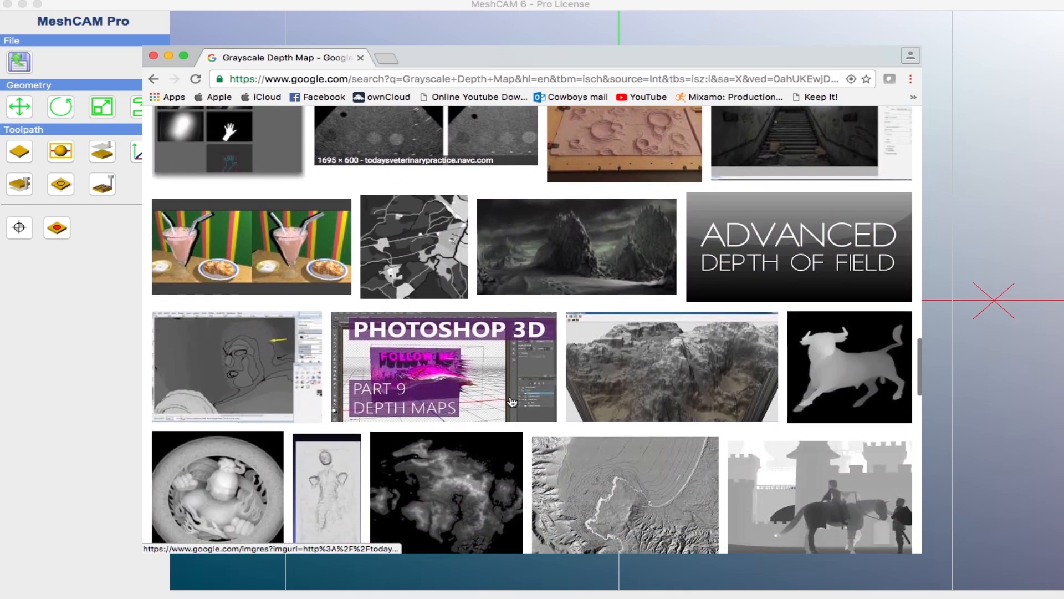
scroll(512, 401, "down", 15)
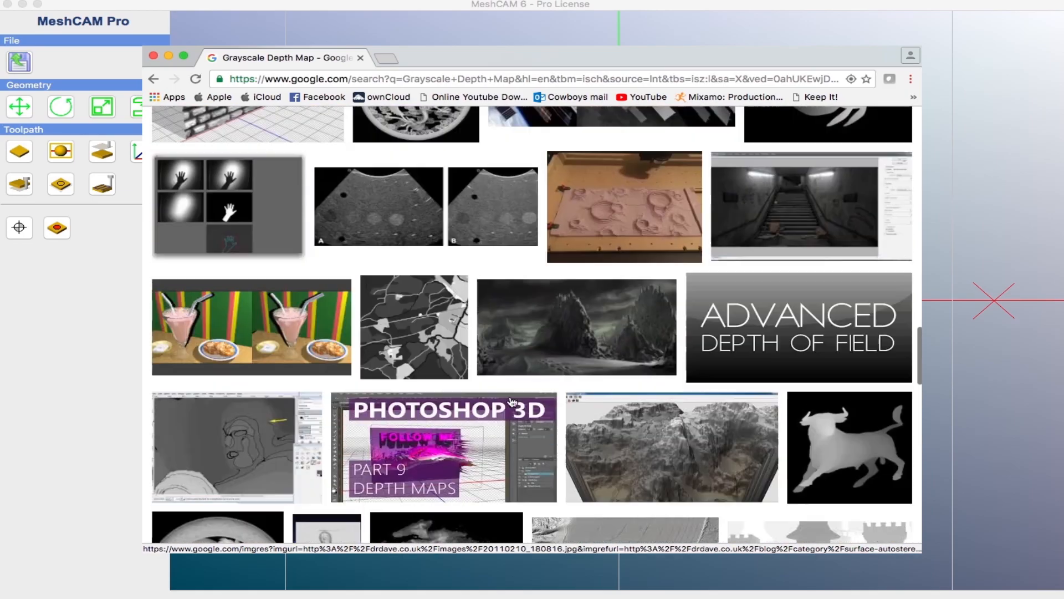
scroll(513, 401, "up", 20)
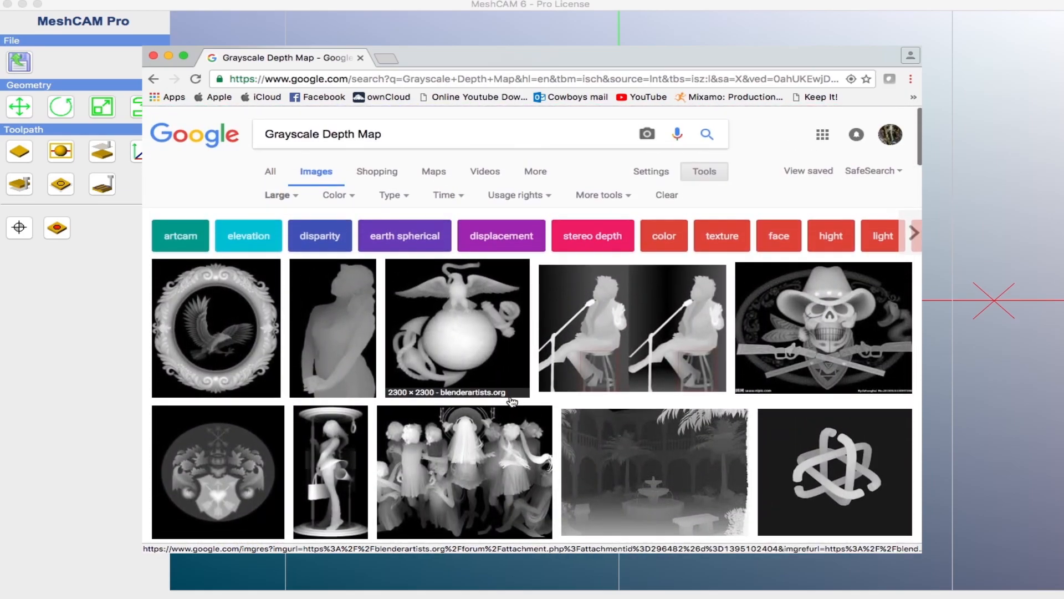
Step: Open the Marine Corps emblem depth map at full size and save it as usmc.jpg in the CNC folder
left_click(483, 355)
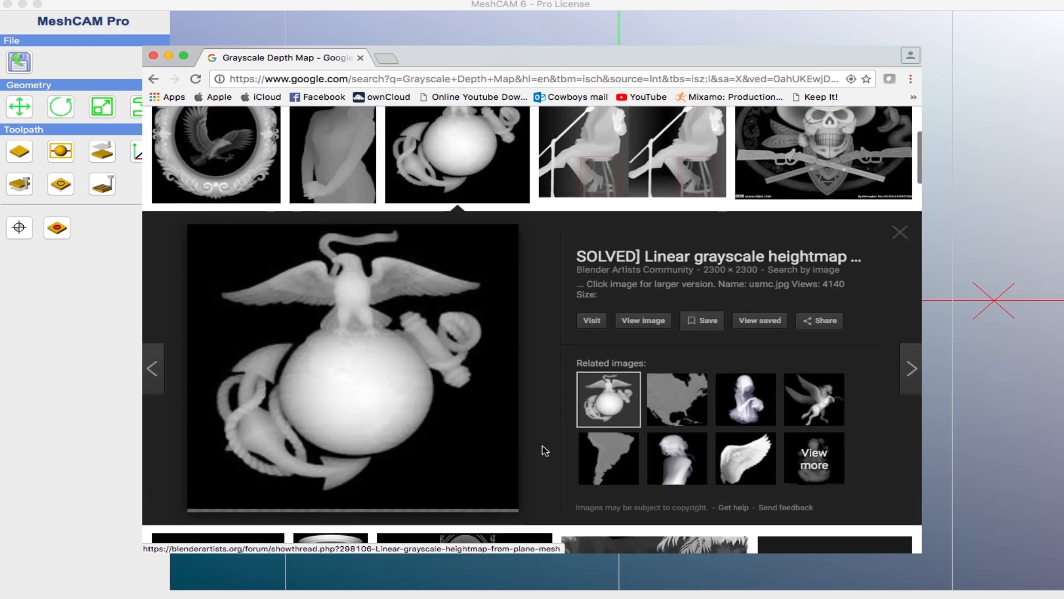
left_click(647, 325)
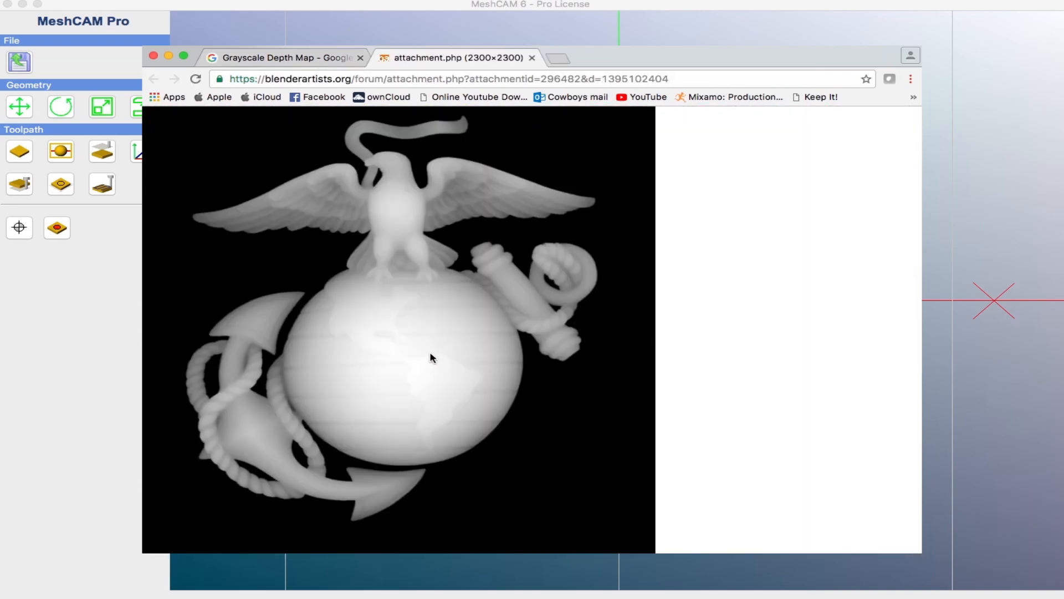
right_click(431, 355)
left_click(488, 372)
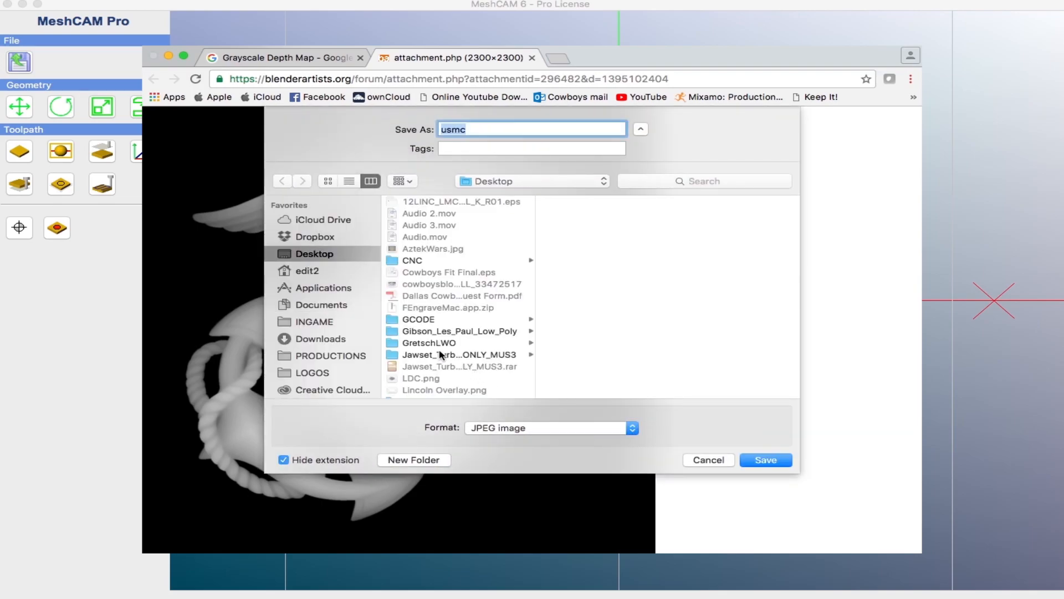
left_click(423, 261)
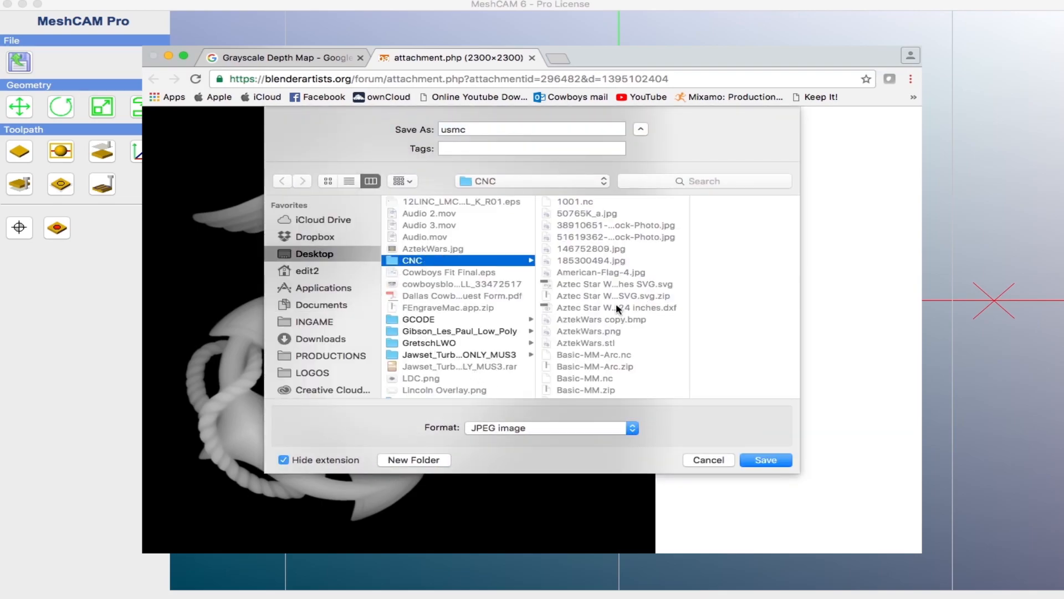
left_click(477, 130)
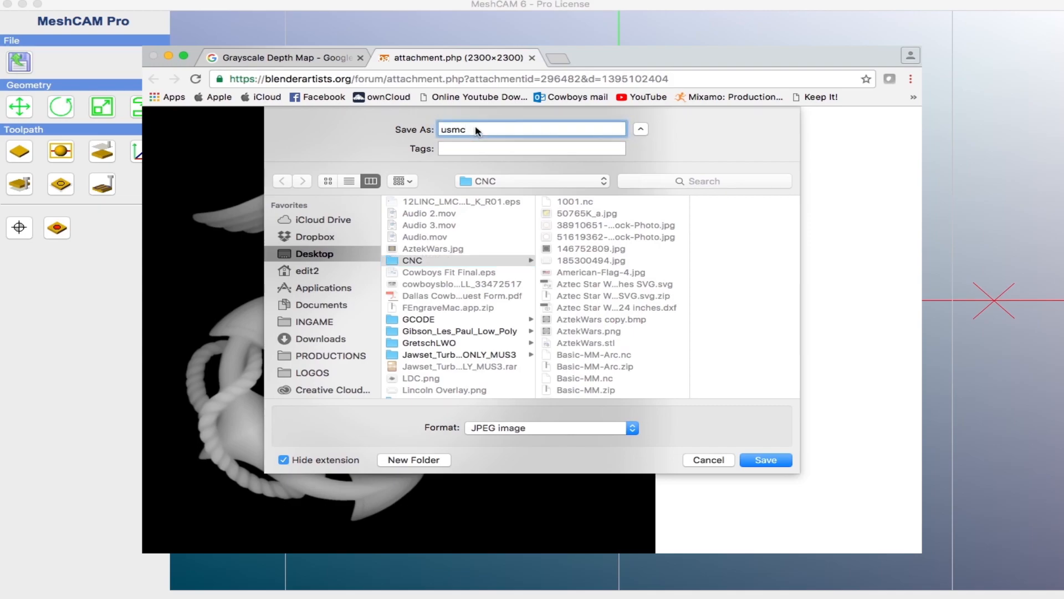
type(".jpg")
key("Return")
Step: Quit the browser and open usmc.jpg from the CNC folder in MeshCAM
key("super+q")
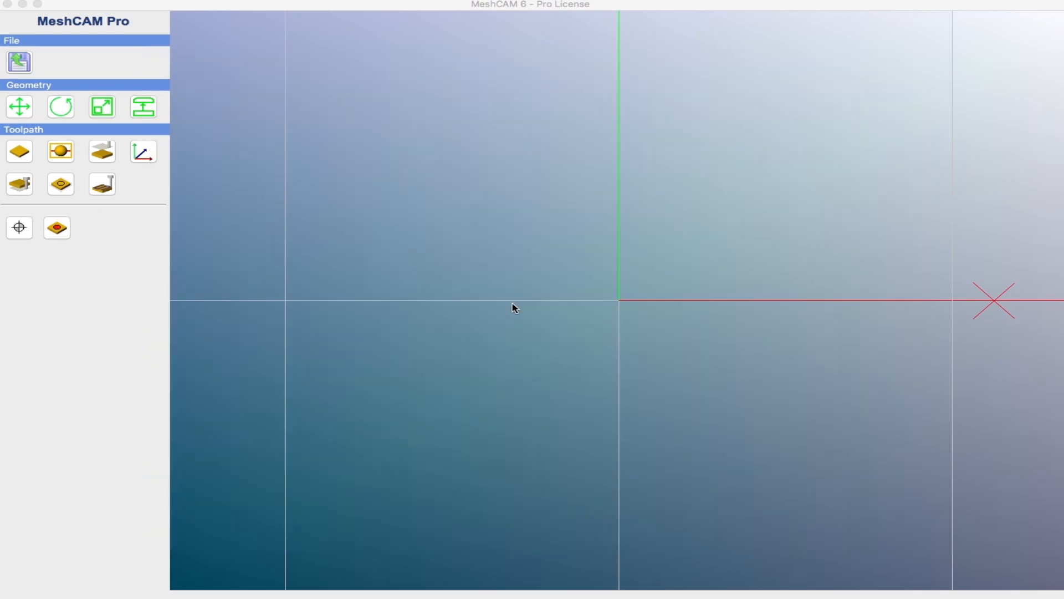
left_click(20, 62)
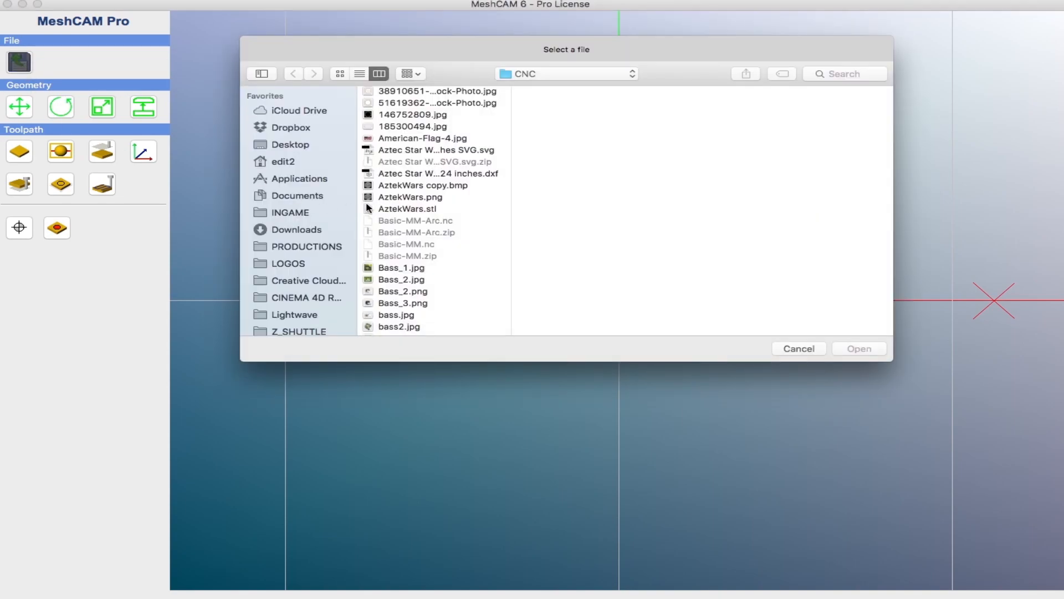
scroll(391, 209, "down", 10)
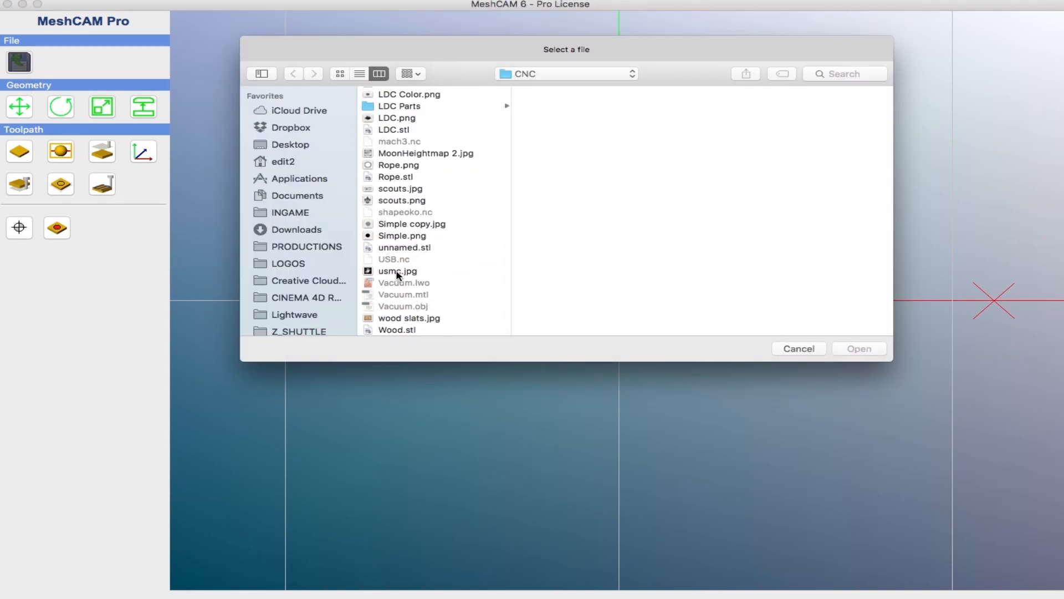
left_click(397, 272)
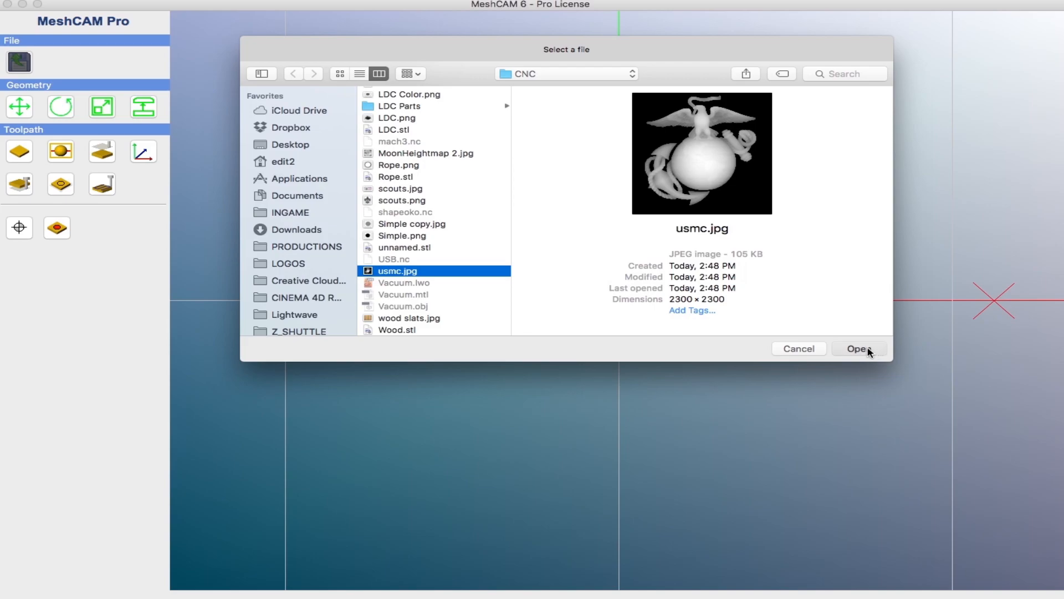
left_click(858, 349)
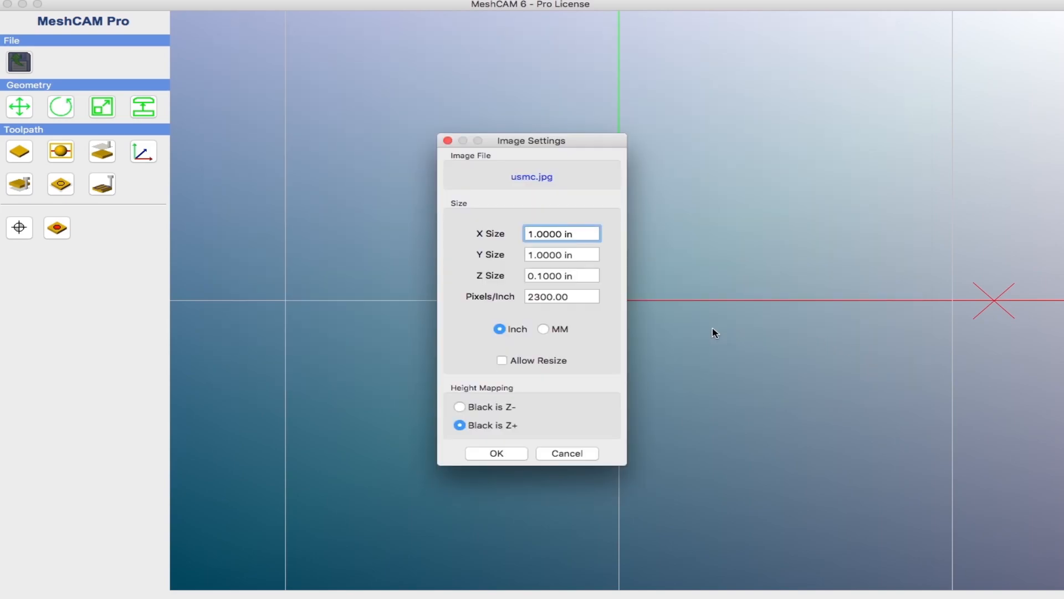
Step: Switch the image size units to MM and set the X Size to 203 mm
left_click(544, 329)
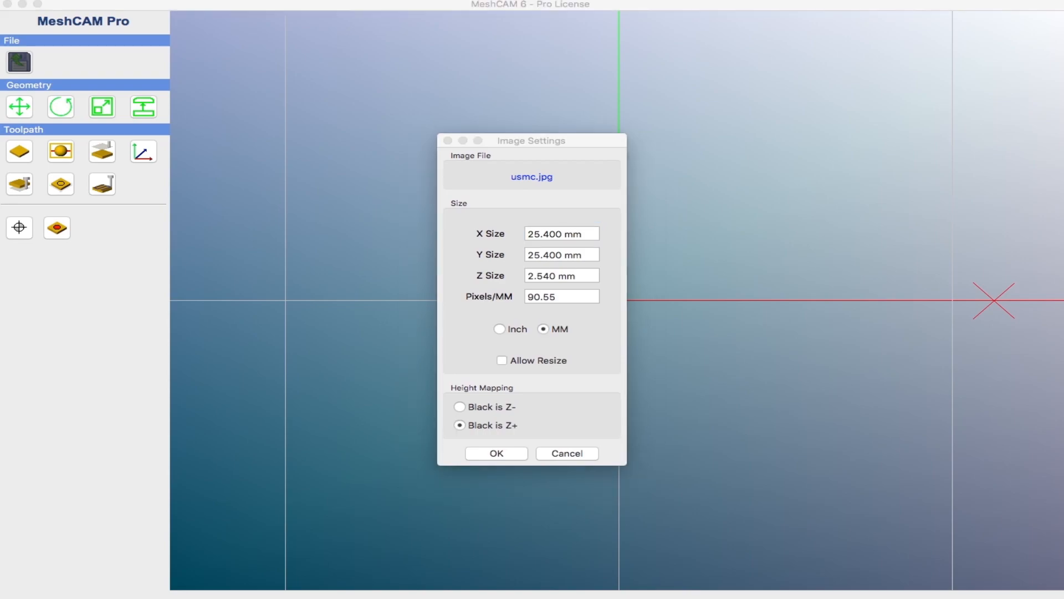
left_click(557, 233)
left_click_drag(561, 234, 526, 237)
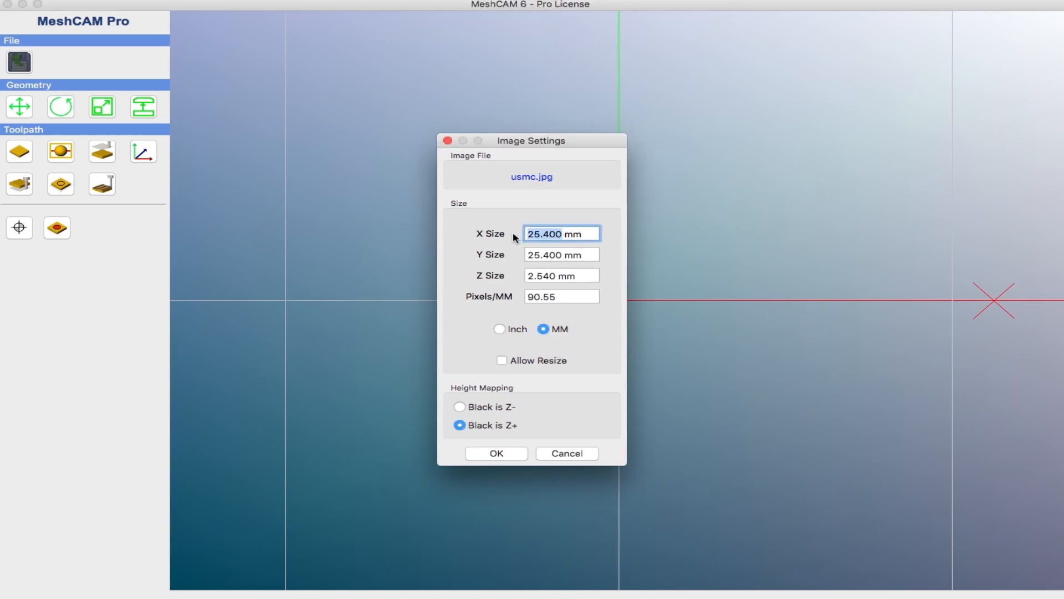
type("203")
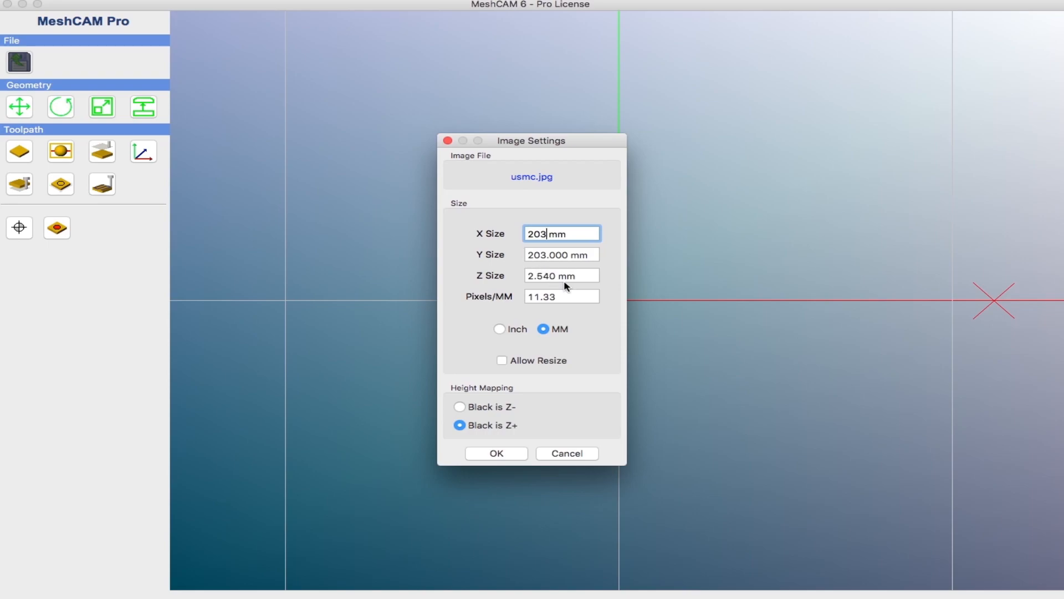
Step: Set the Z Size to 25 mm, choose Black is Z- height mapping, and accept the image settings
left_click_drag(556, 277, 502, 274)
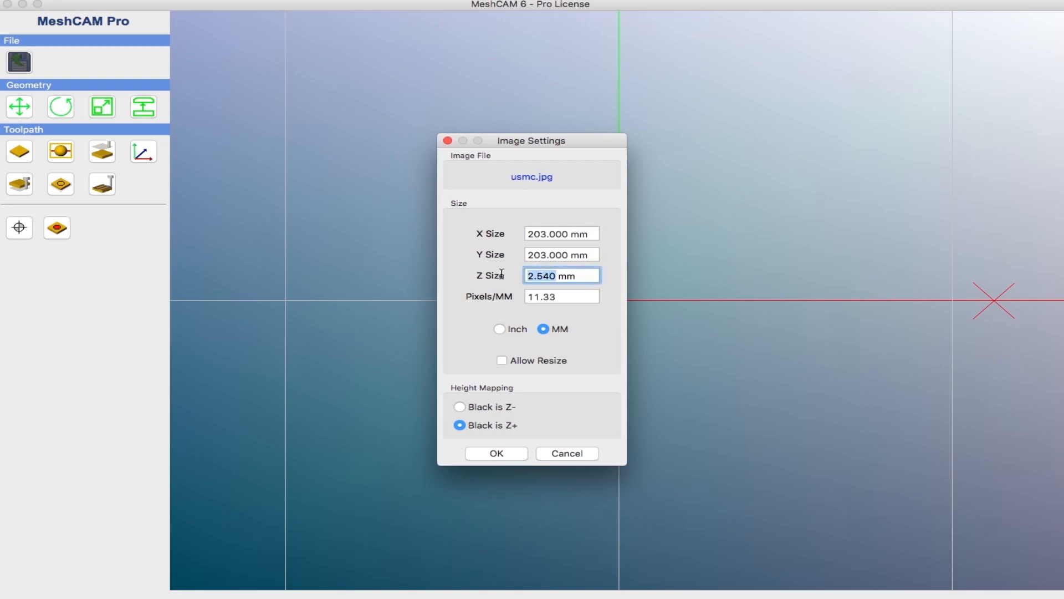
type("256")
key("BackSpace")
left_click(460, 408)
left_click(473, 428)
left_click(461, 408)
left_click(497, 453)
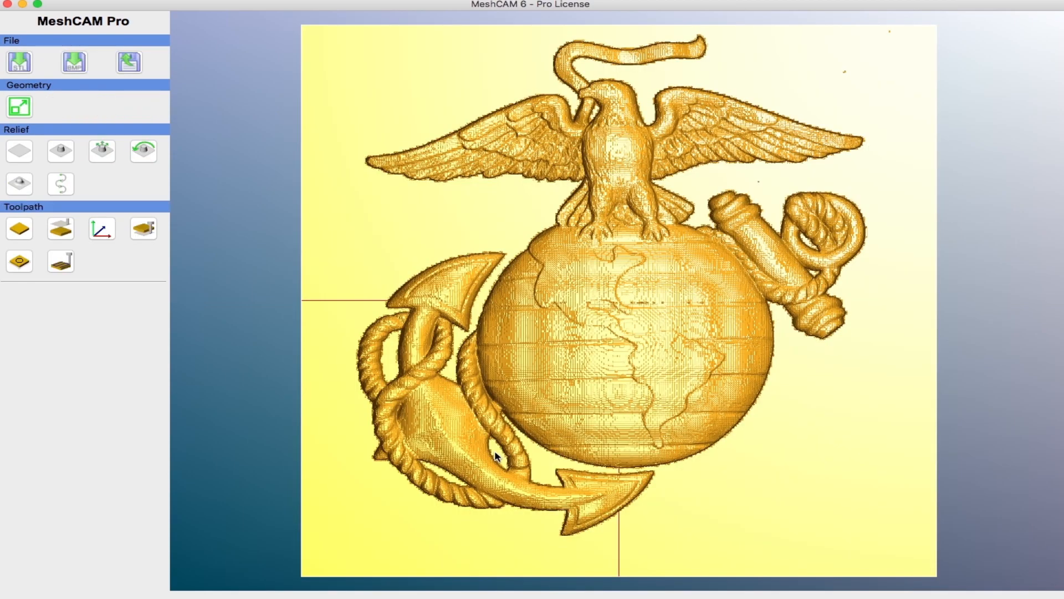
Step: Smooth the relief bitmap with a lower smoothness level
mouse_move(824, 541)
left_mouse_down()
mouse_move(834, 534)
mouse_move(831, 463)
mouse_move(959, 241)
mouse_move(950, 249)
left_mouse_up()
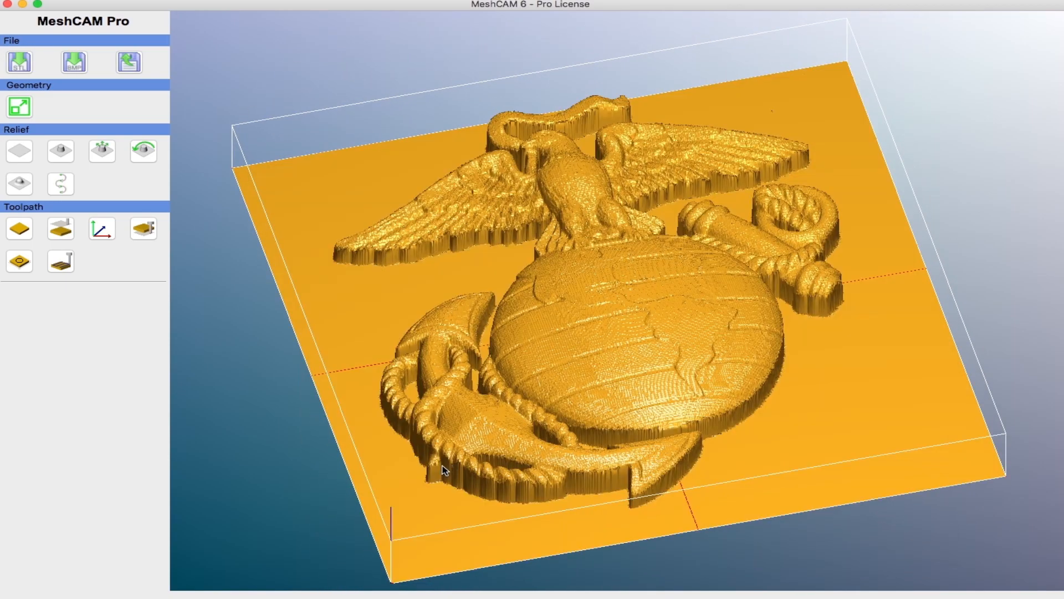
mouse_move(417, 474)
left_mouse_down()
mouse_move(404, 373)
mouse_move(371, 402)
mouse_move(381, 405)
left_mouse_up()
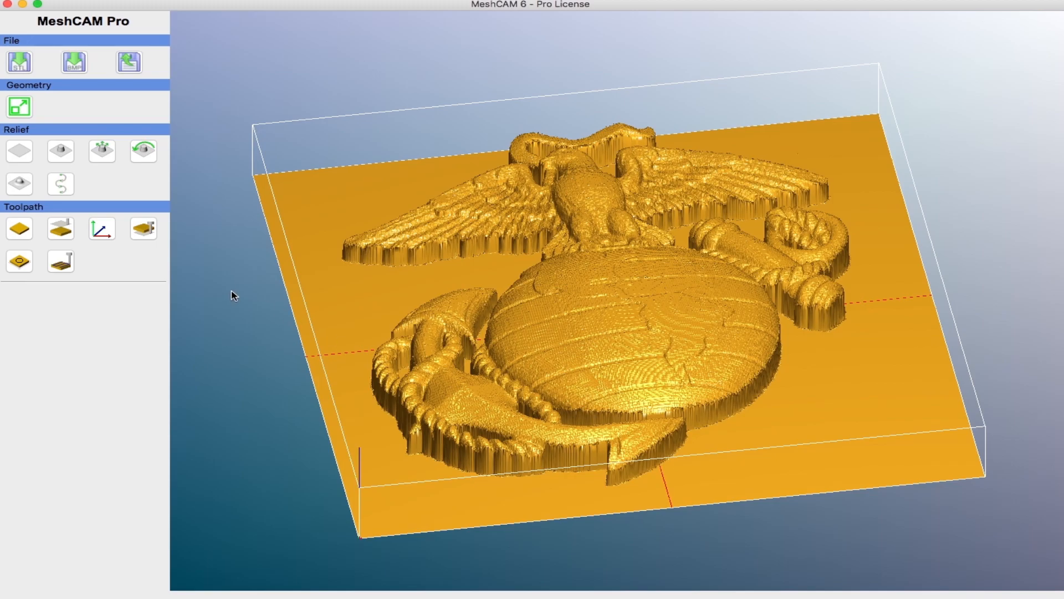
left_click(21, 184)
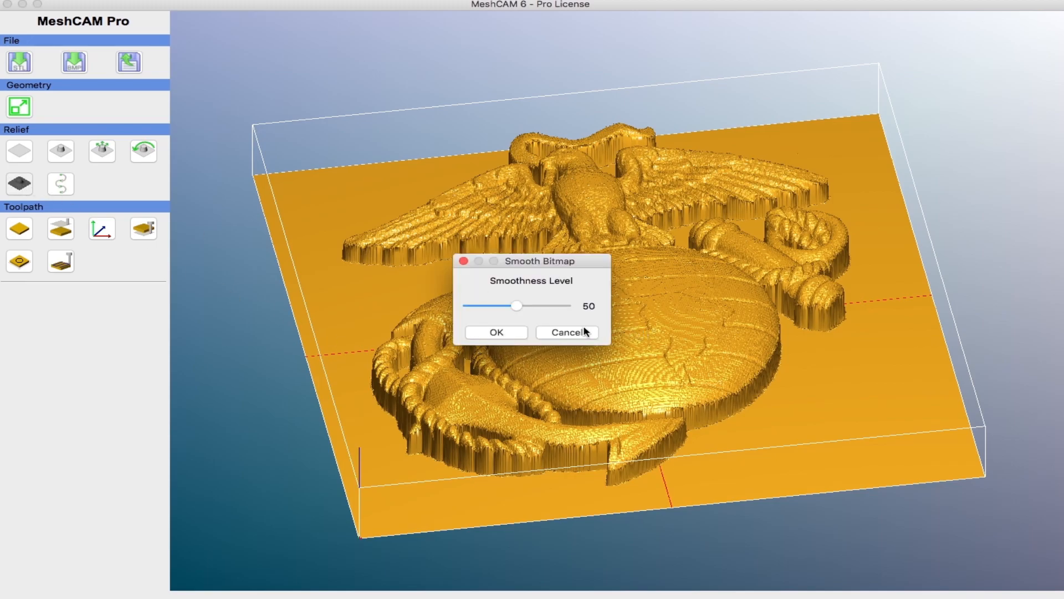
left_click_drag(520, 306, 474, 306)
left_click(496, 335)
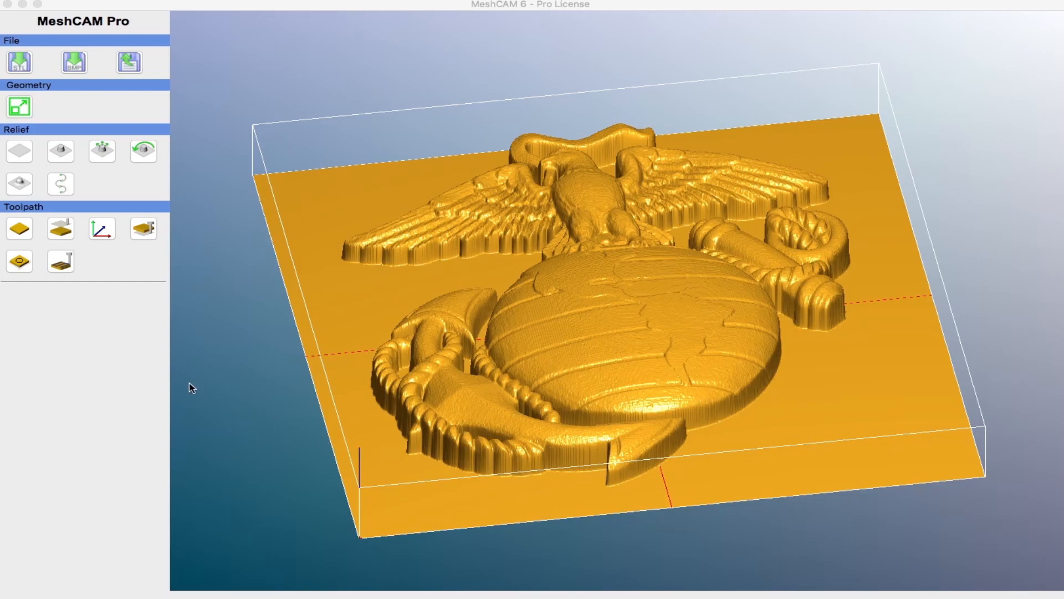
Step: Define the stock with a 25 mm margin in X and Y, centred in X and Y, with Center Z turned off
left_click(26, 232)
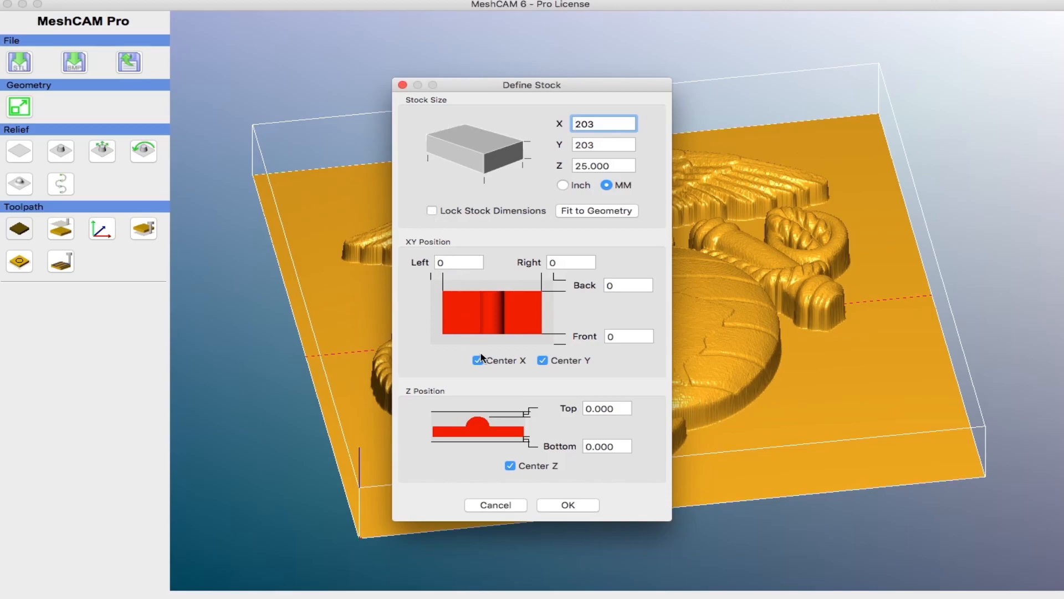
left_click(478, 361)
left_click(544, 361)
left_click(510, 466)
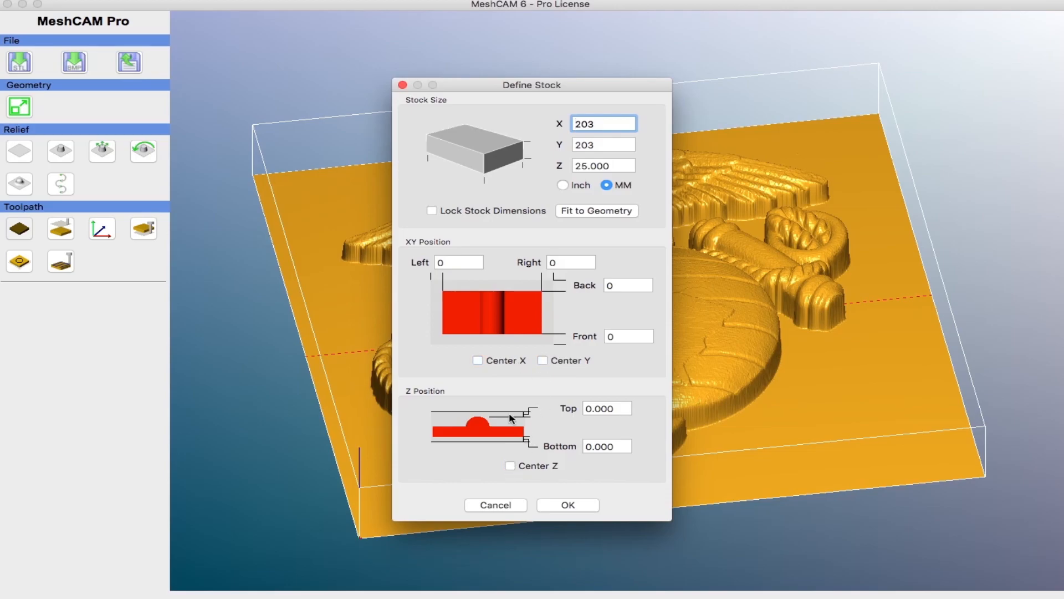
left_click(452, 263)
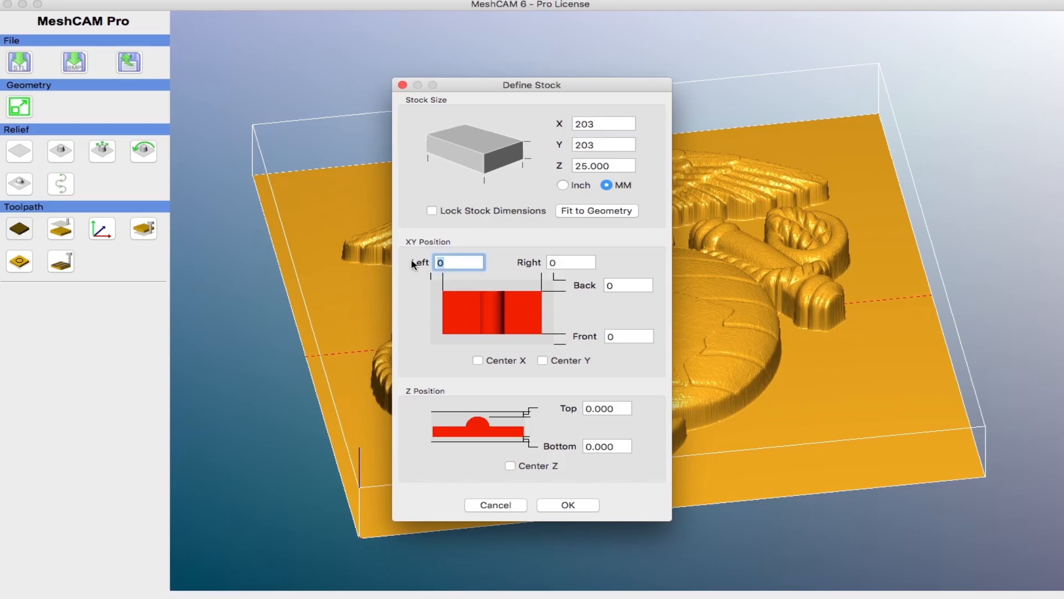
type("25")
left_click(480, 361)
double_click(620, 287)
type("25")
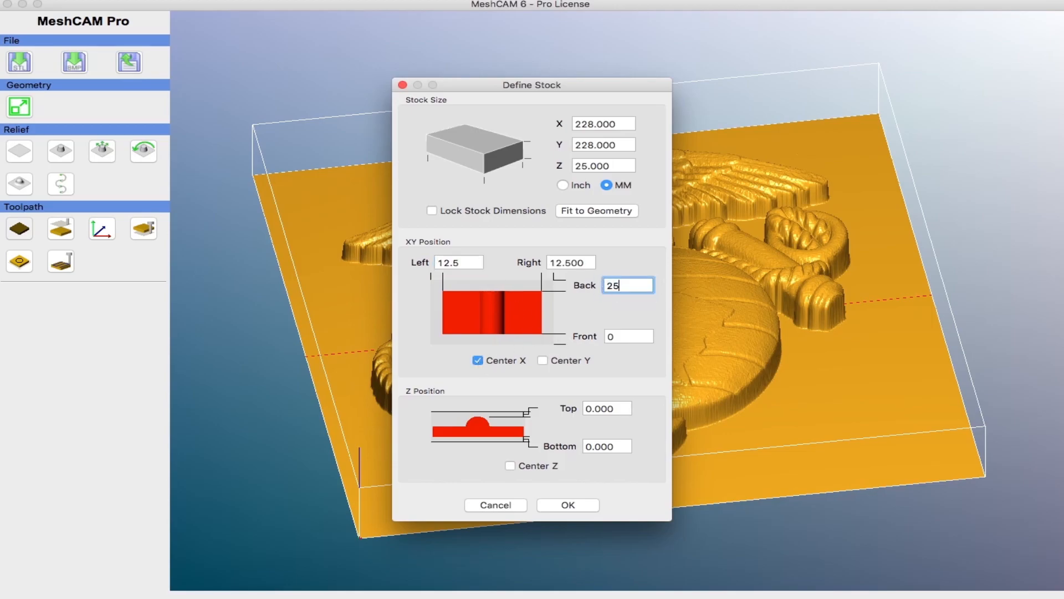
left_click(543, 361)
left_click(565, 505)
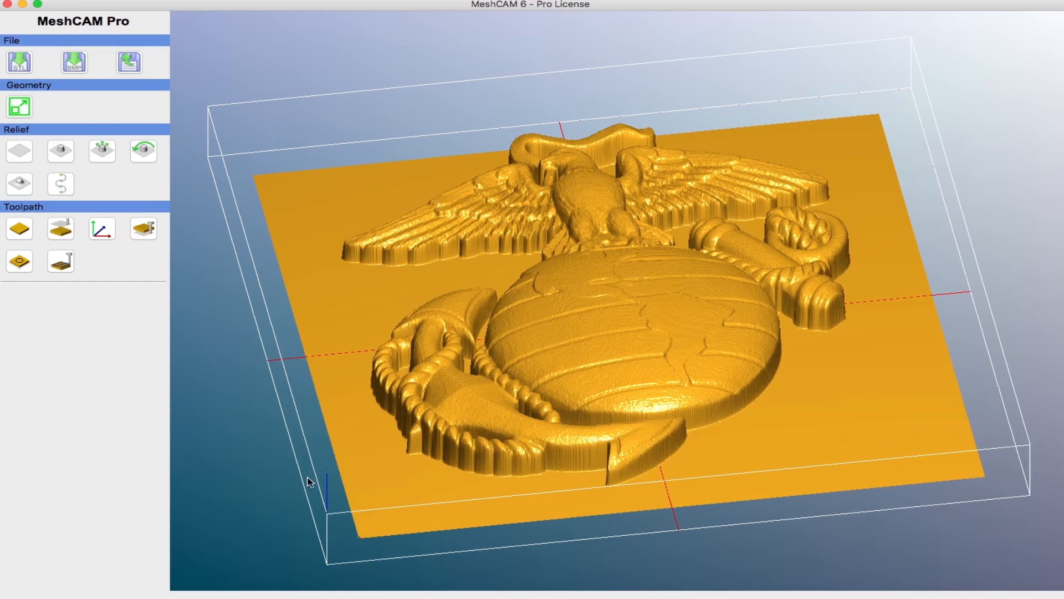
Step: Set the program zero's XY position to the centre of the stock top
left_click(102, 229)
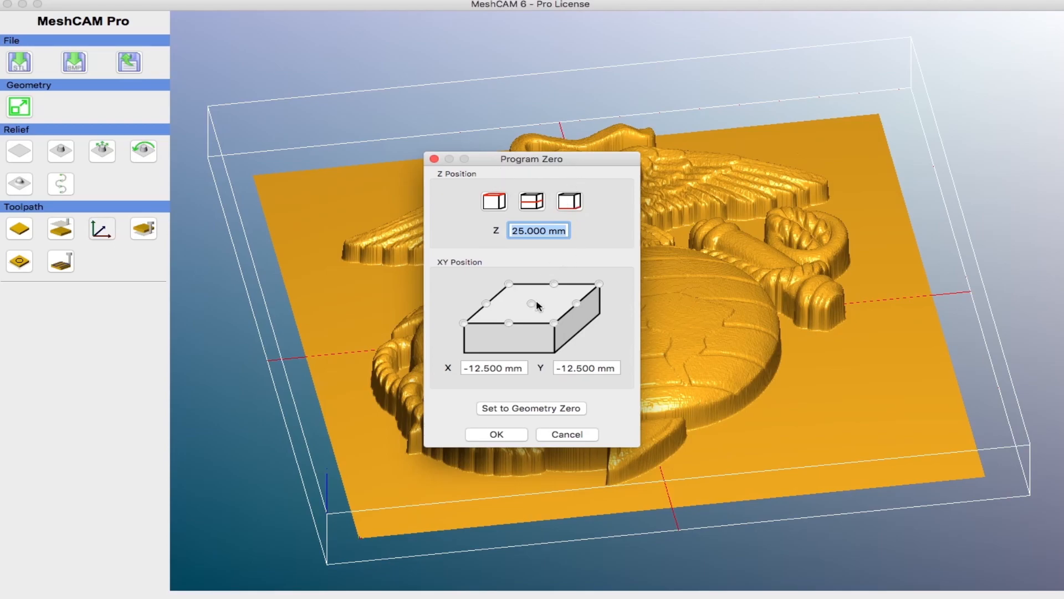
left_click(531, 304)
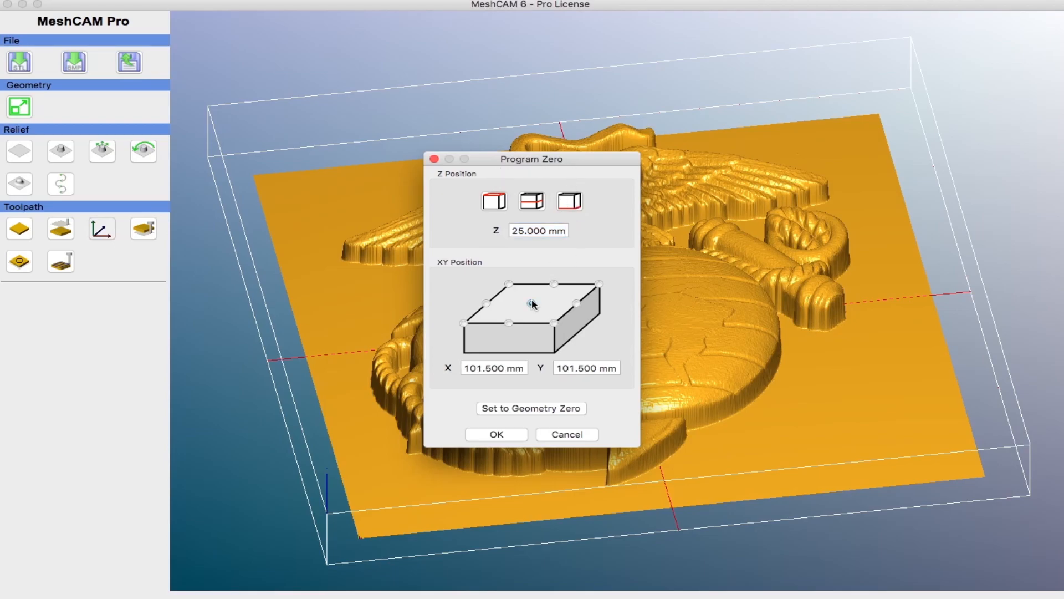
left_click(516, 437)
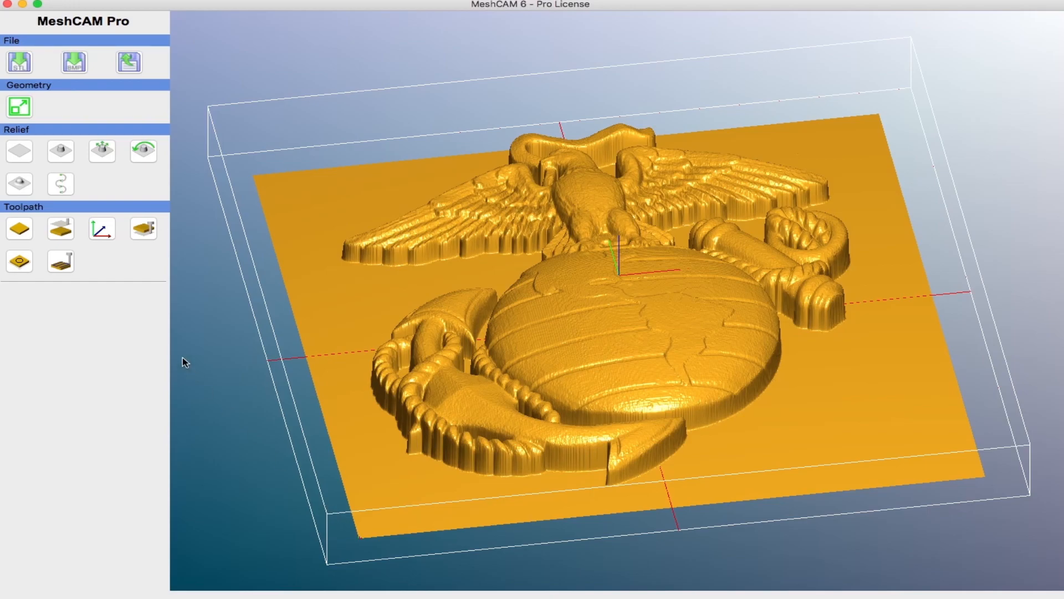
Step: Set the program zero's XY position to the front-left corner of the stock instead
left_click(101, 228)
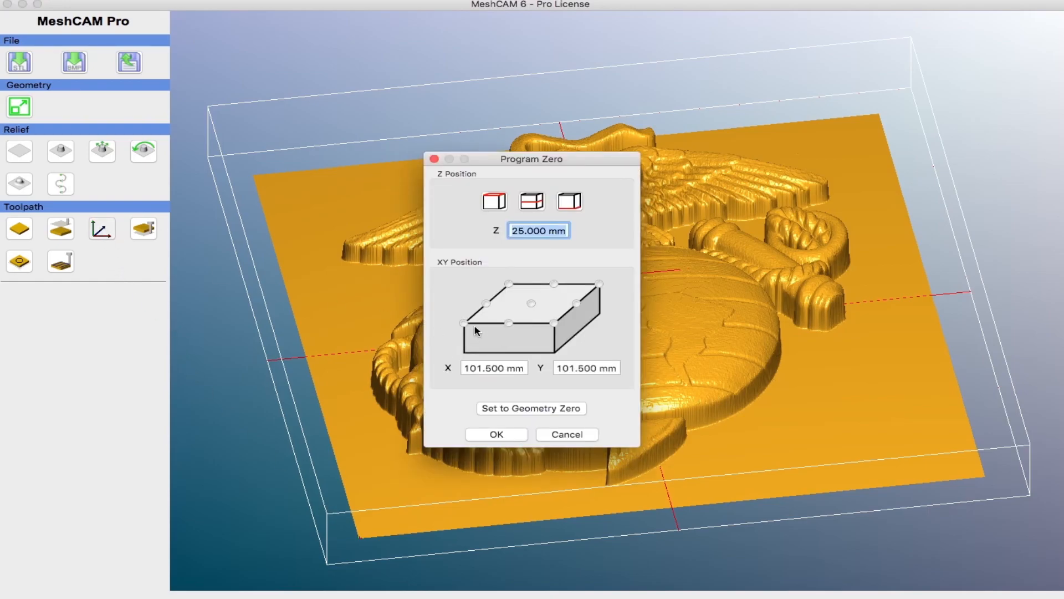
left_click(463, 323)
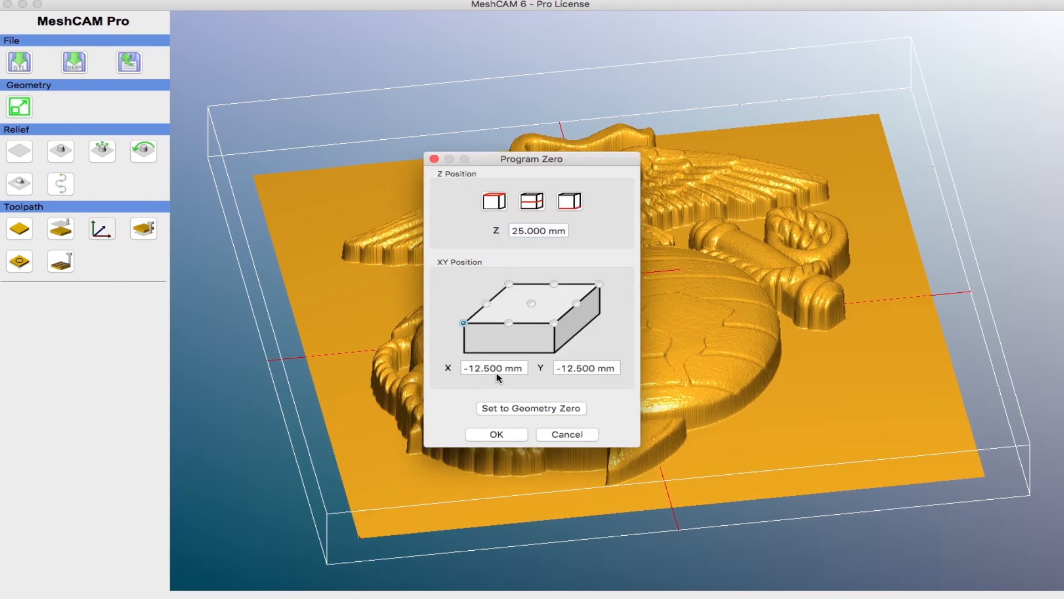
left_click(502, 435)
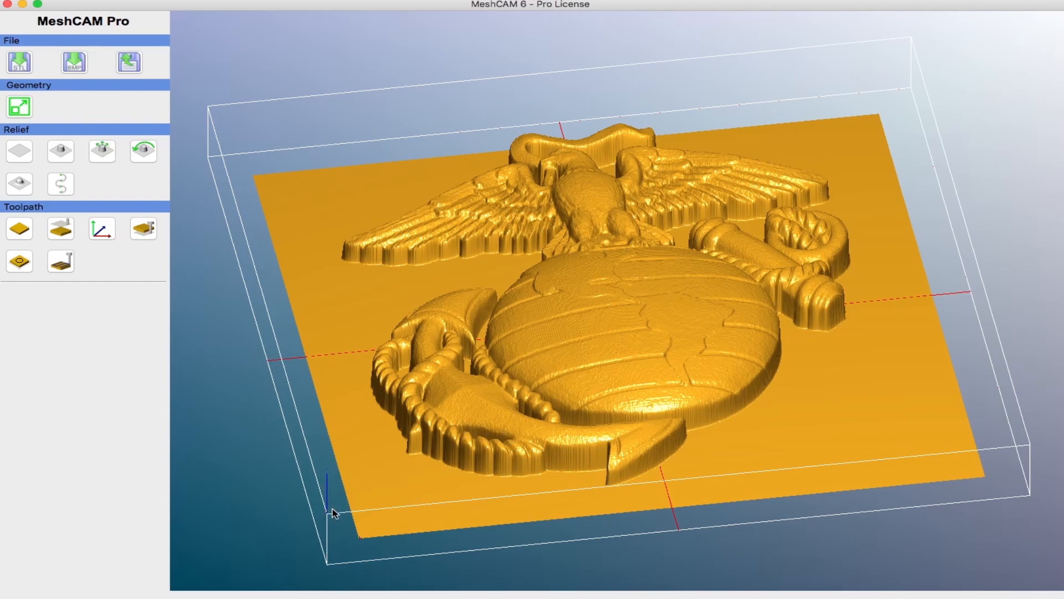
Step: Set the maximum cutting depth to 28 mm
left_click_drag(603, 539, 598, 493)
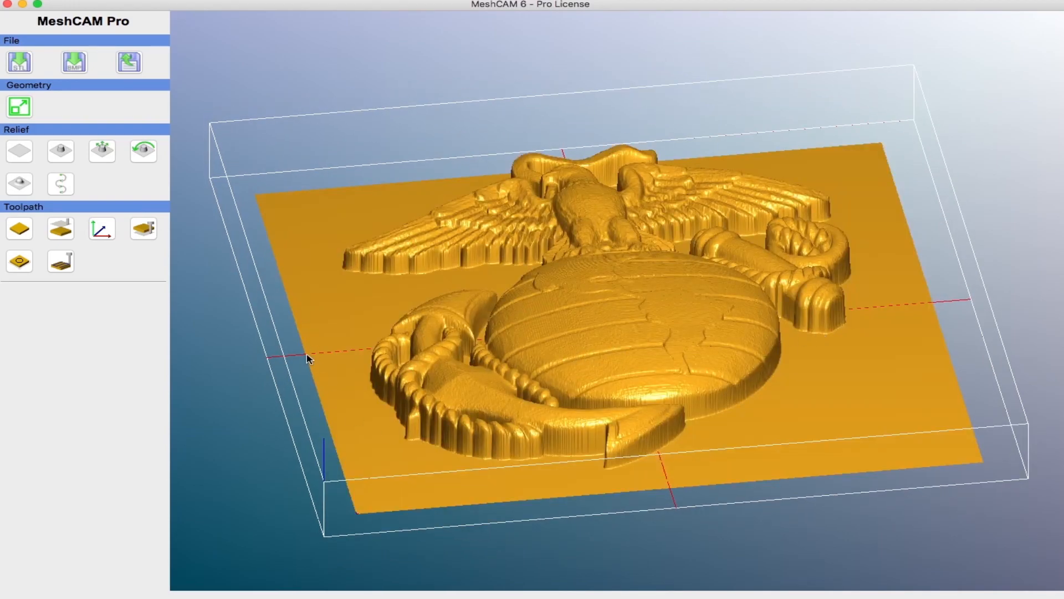
left_click(154, 233)
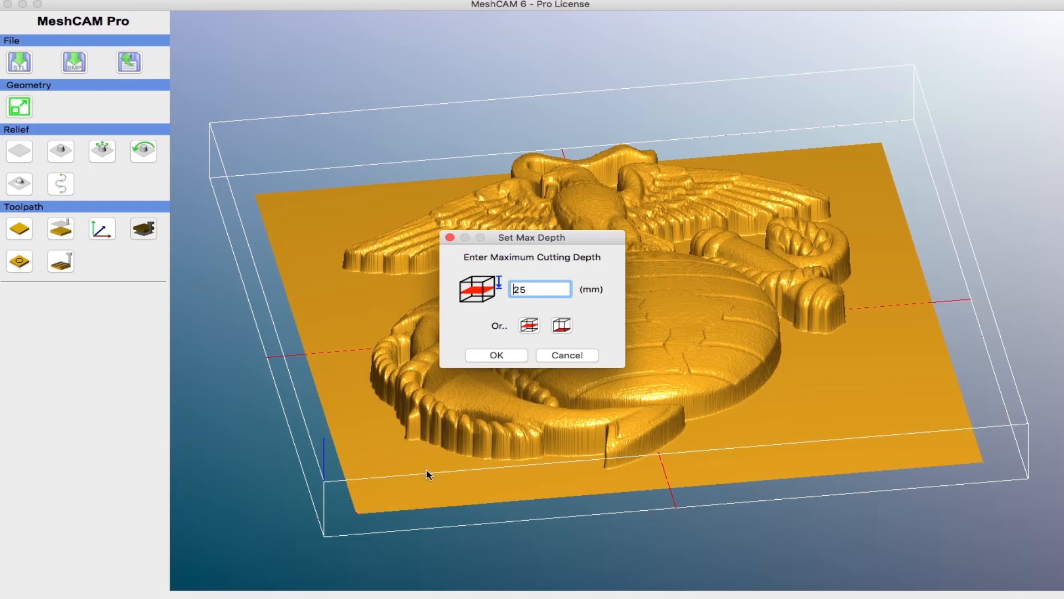
double_click(522, 289)
type("28")
left_click(507, 356)
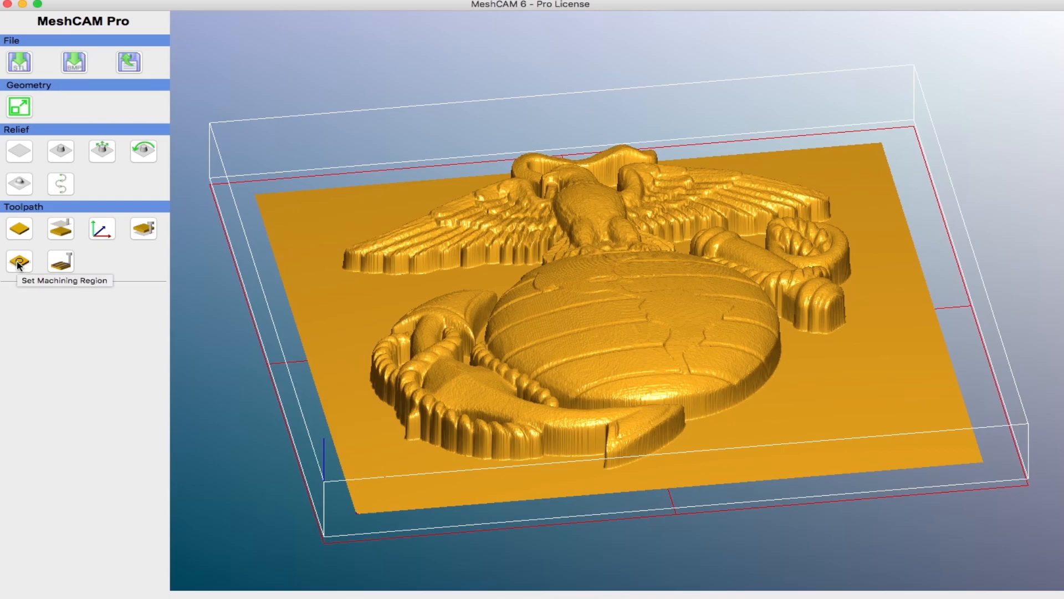
Step: Open the toolpath parameters and try switching the boundary to Machine whole stock before returning to Machine geometry only
left_click(67, 265)
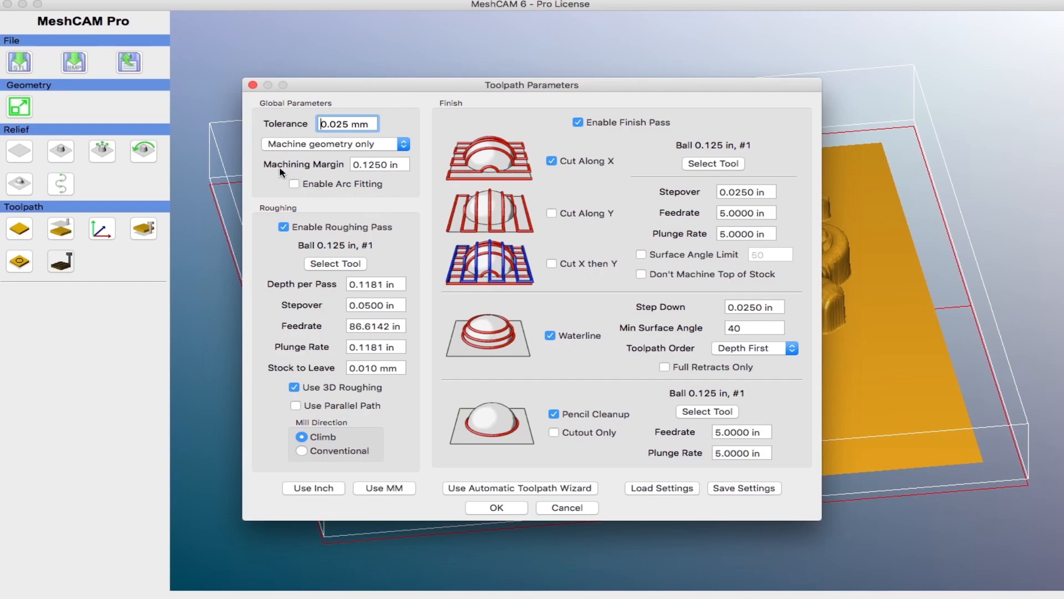
left_click(404, 144)
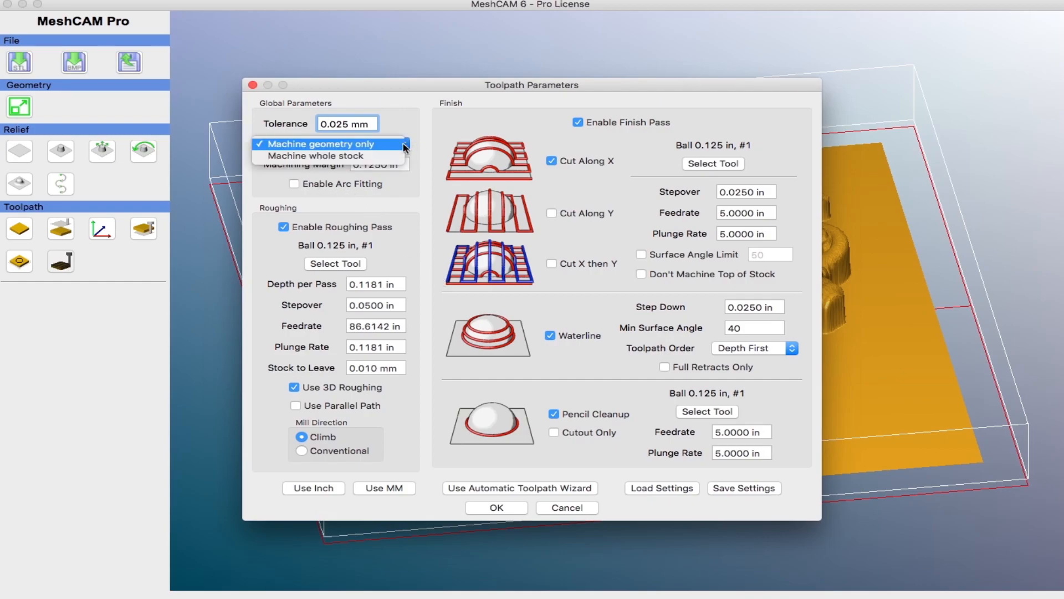
left_click(361, 157)
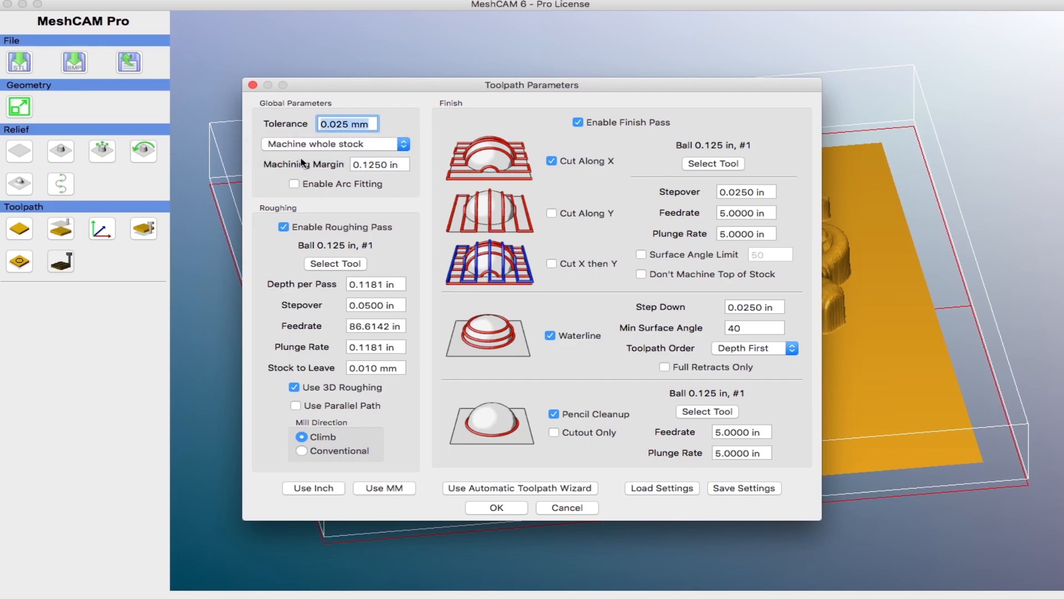
left_click(404, 145)
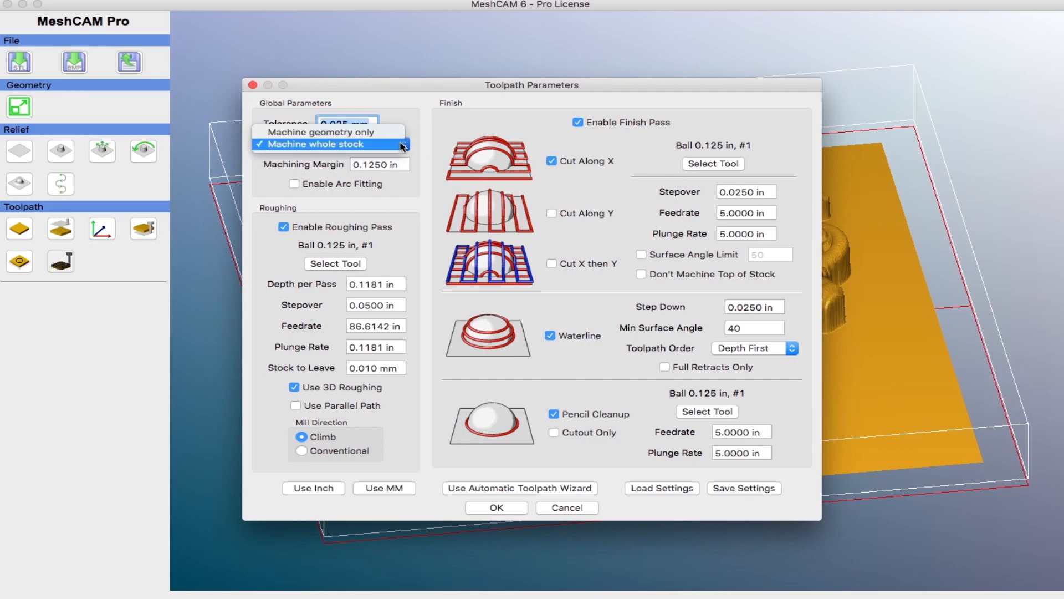
left_click(350, 132)
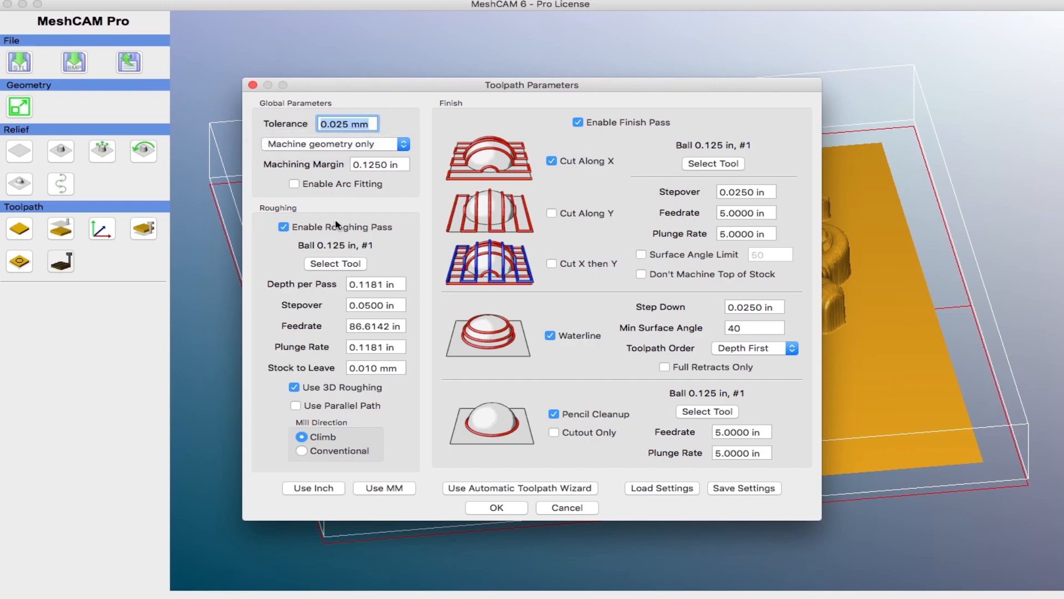
Step: Add a new roughing tool and set its type to Ballmill
left_click(342, 267)
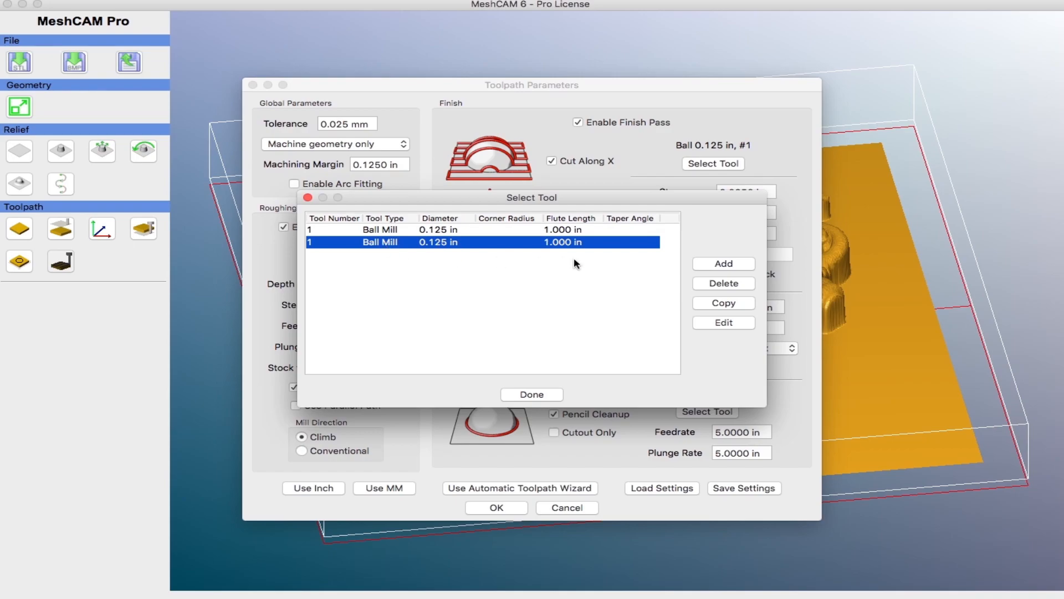
left_click(724, 264)
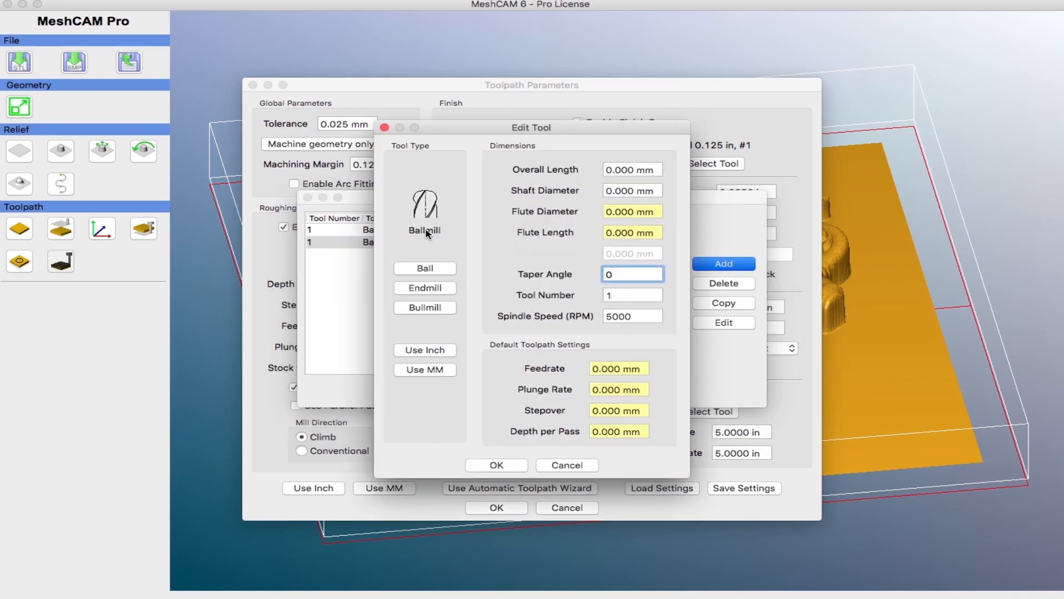
left_click(422, 270)
left_click(430, 288)
left_click(425, 308)
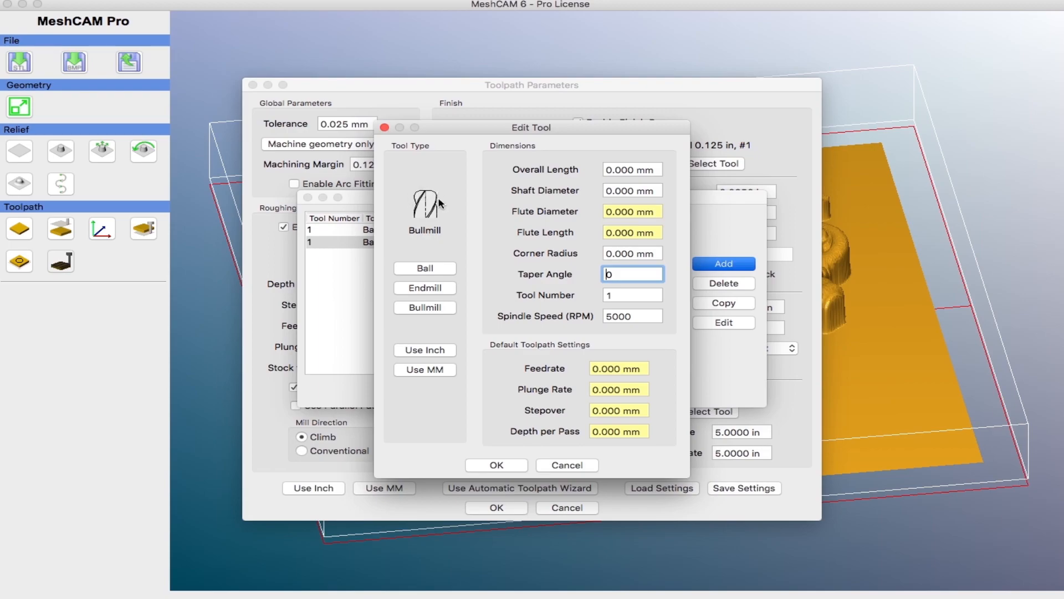
left_click(435, 270)
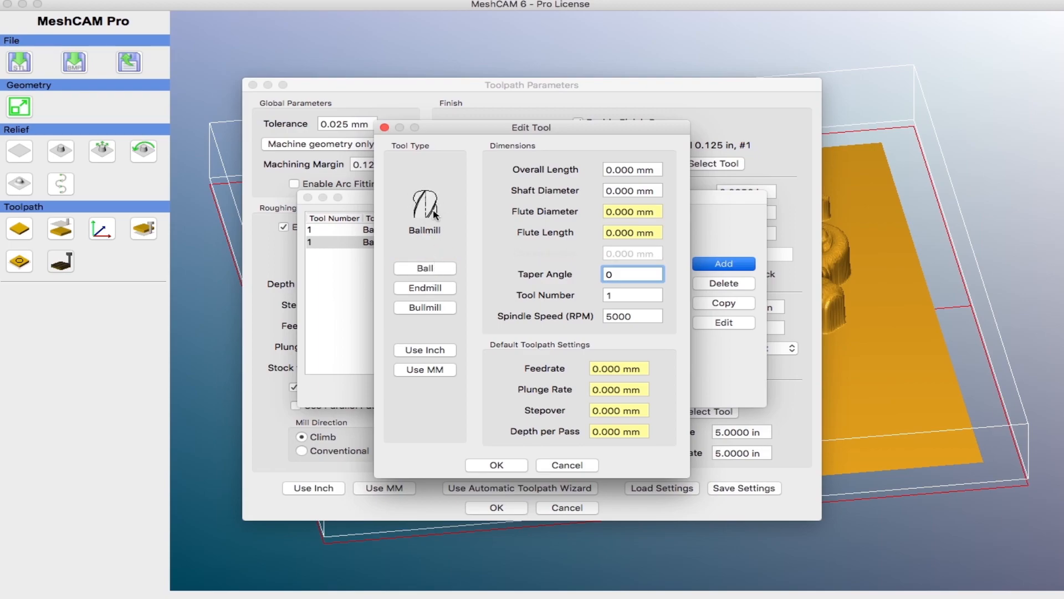
Step: Switch the tool's units to inches and set the flute diameter to 0.125 in and flute length to 1 in
left_click(657, 214)
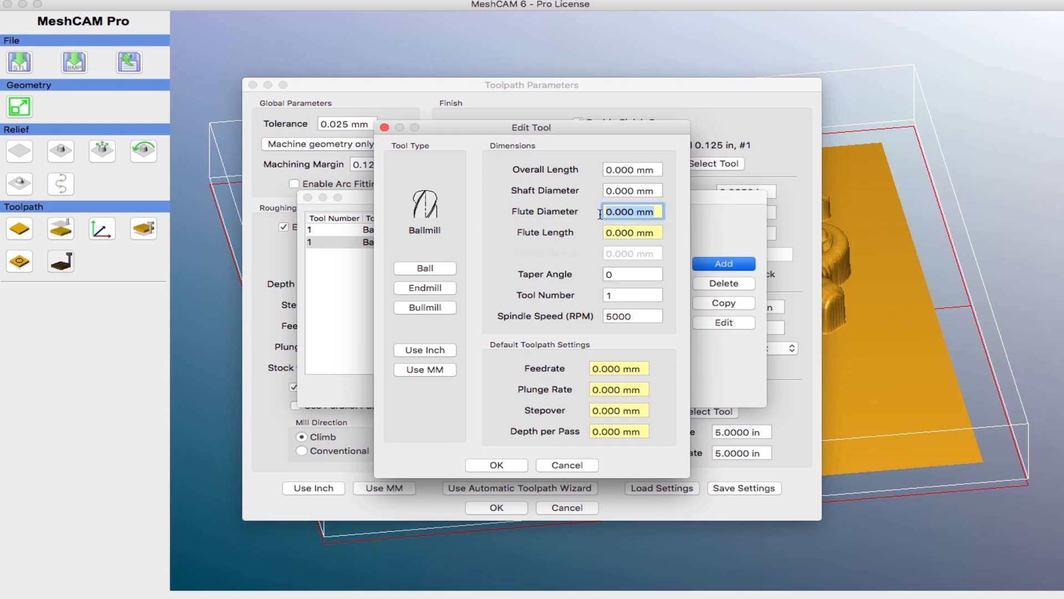
left_click(425, 354)
left_click_drag(636, 212, 551, 209)
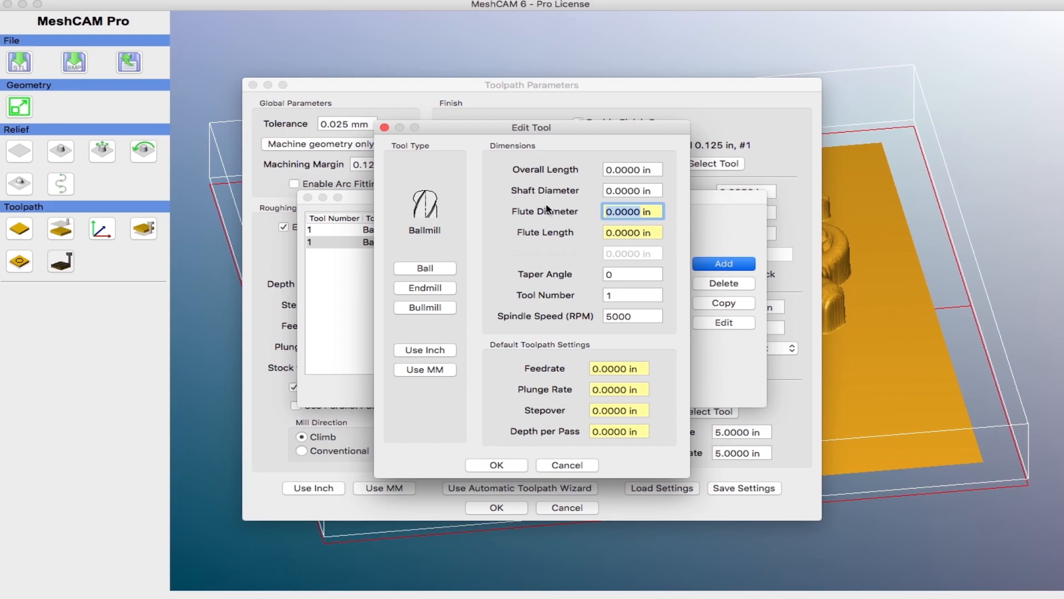
type(".125")
left_click(620, 233)
left_click_drag(641, 233, 601, 234)
type("1")
key("Tab")
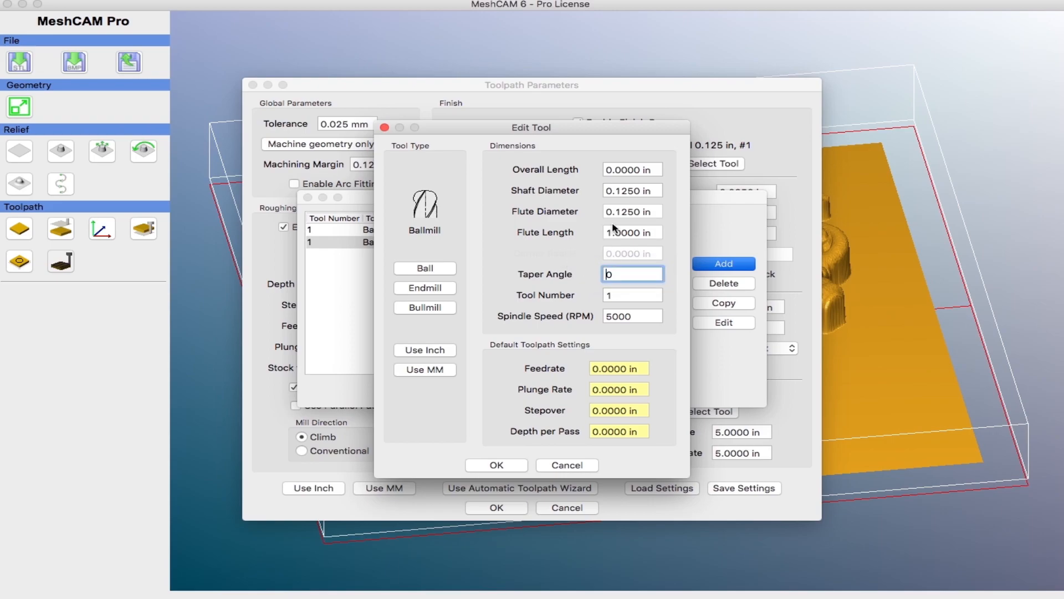
Step: Set the tool's overall length to 2.5 in and switch the tool's units to MM
double_click(638, 170)
type("2.5")
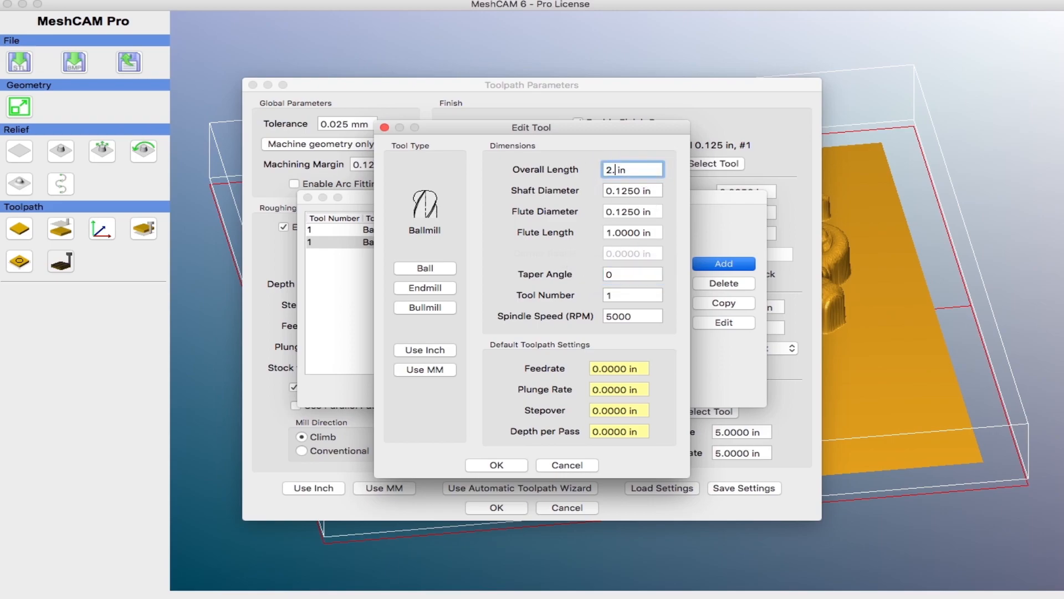
key("Tab")
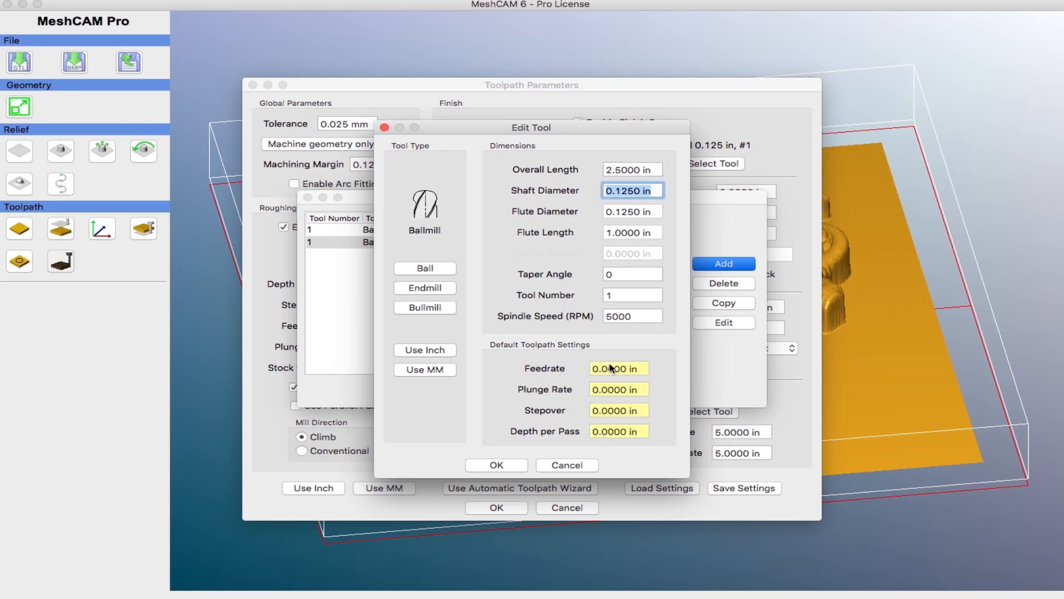
left_click(434, 371)
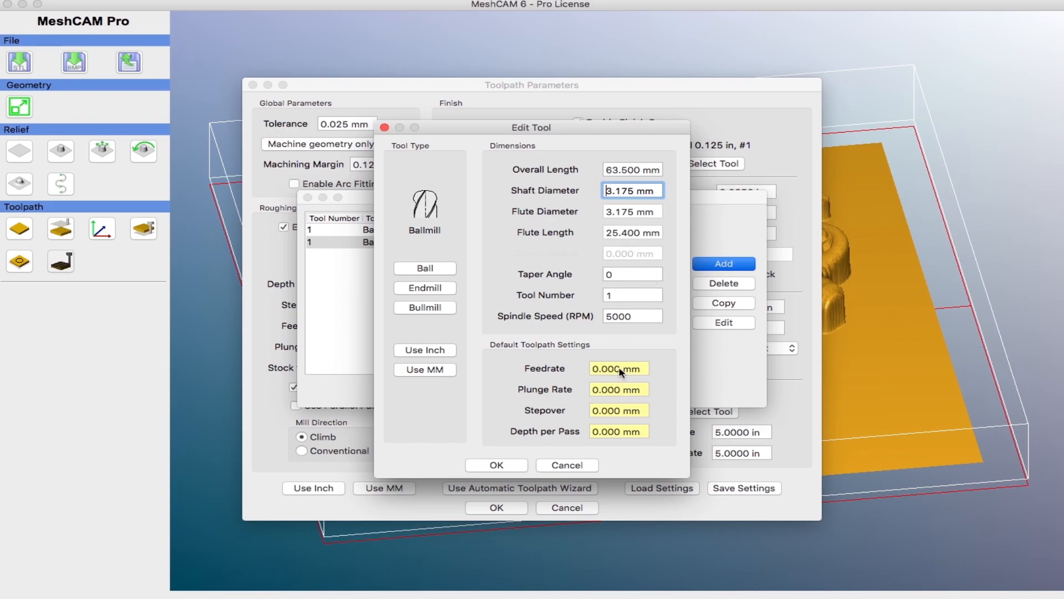
Step: Set the tool's default feedrate to 2200 mm and plunge rate to 300 mm
left_click_drag(621, 370, 581, 369)
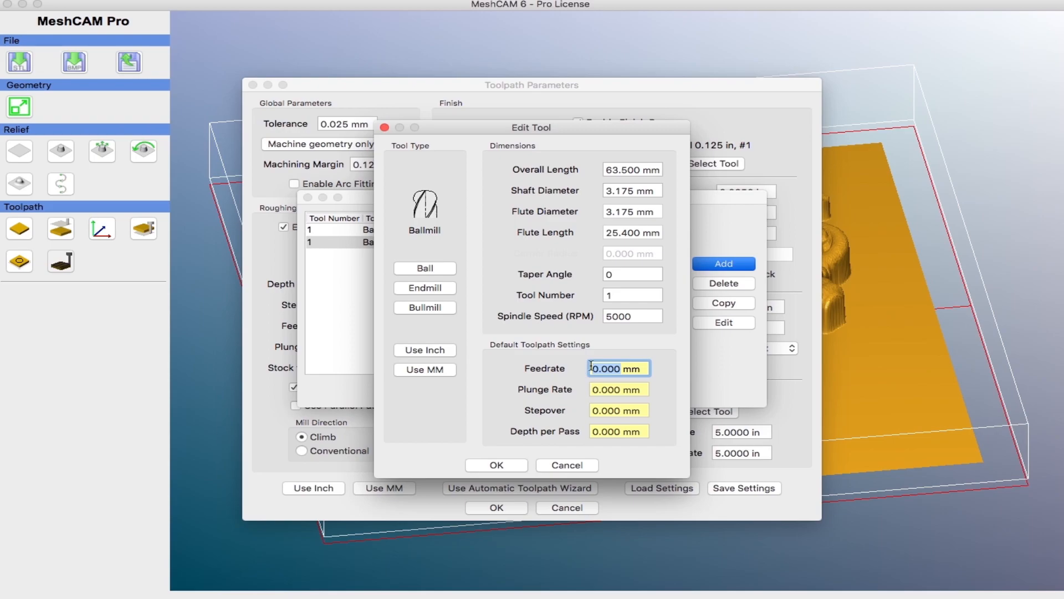
type("2200")
key("Tab")
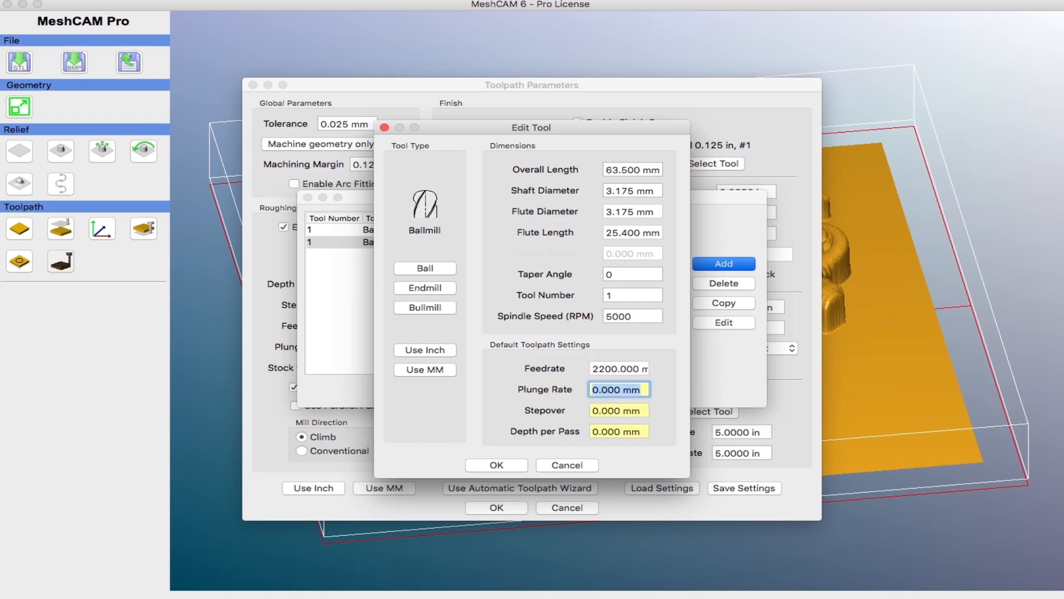
type("300")
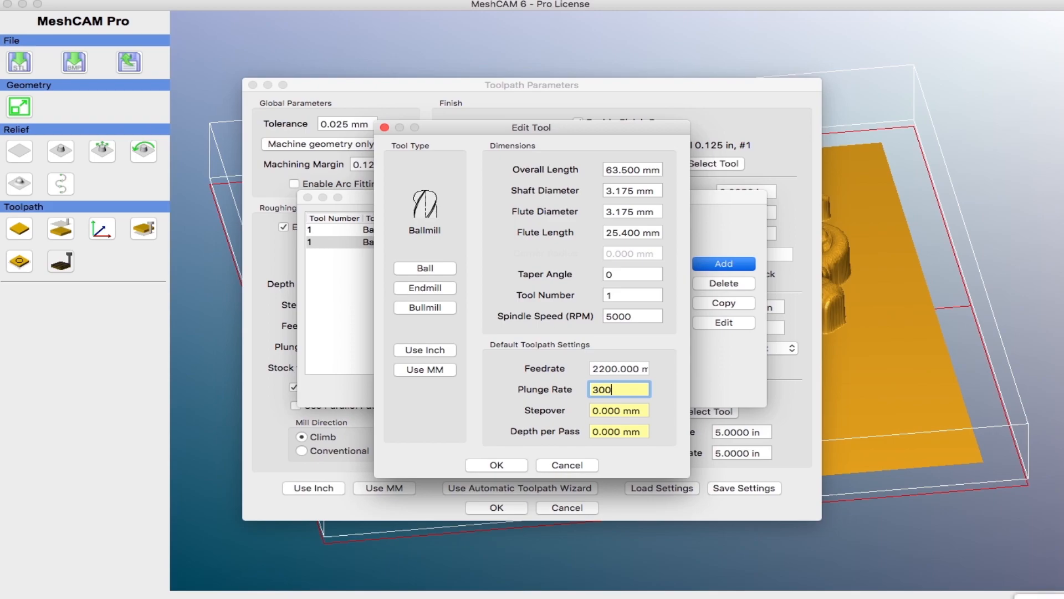
key("Tab")
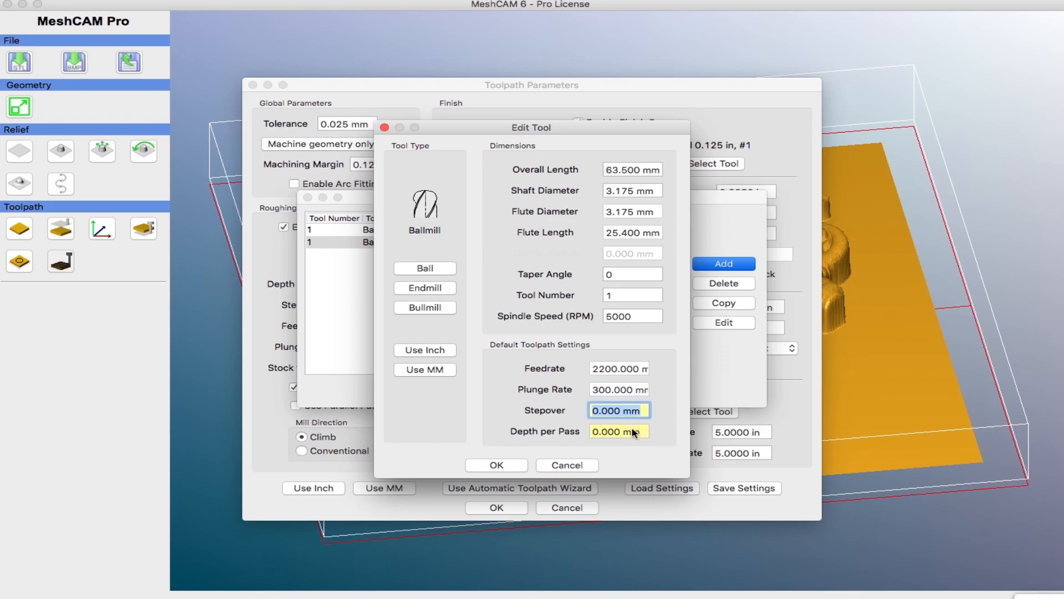
Step: Set the tool's default stepover to 0.0625 in
double_click(621, 435)
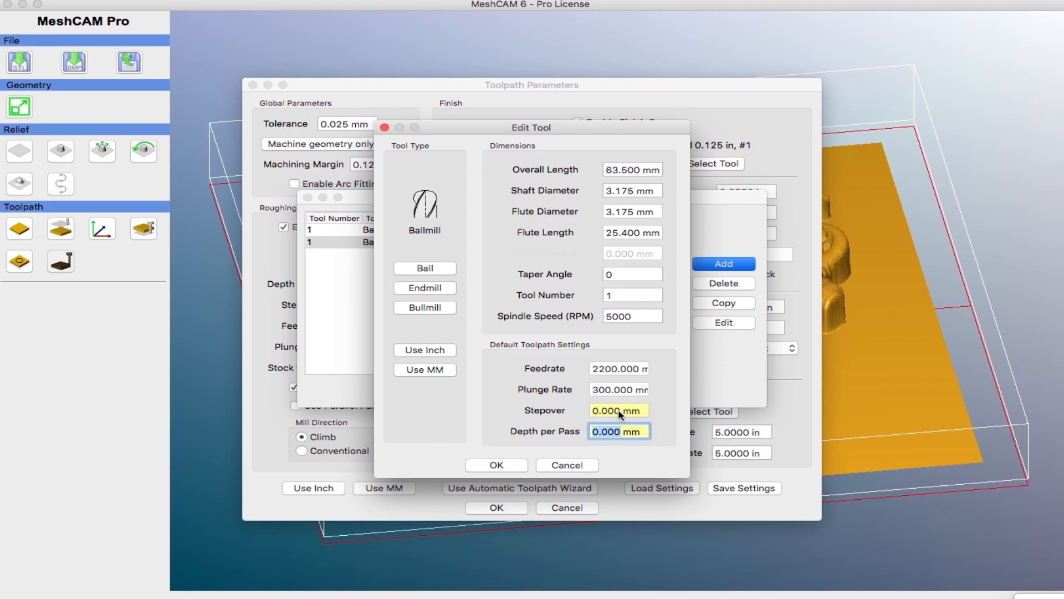
double_click(622, 413)
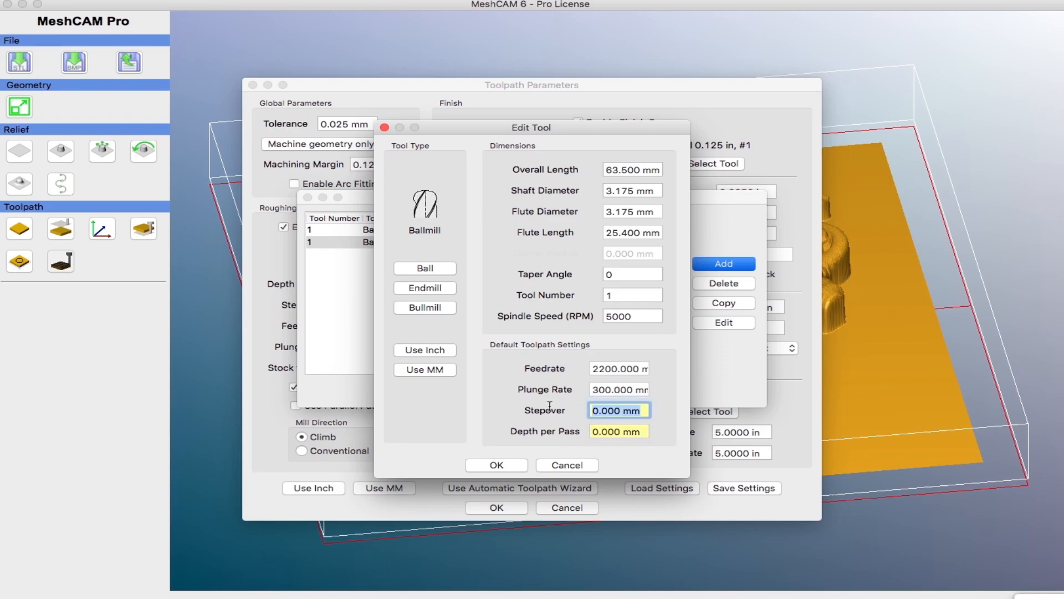
type(".0625 in")
key("Tab")
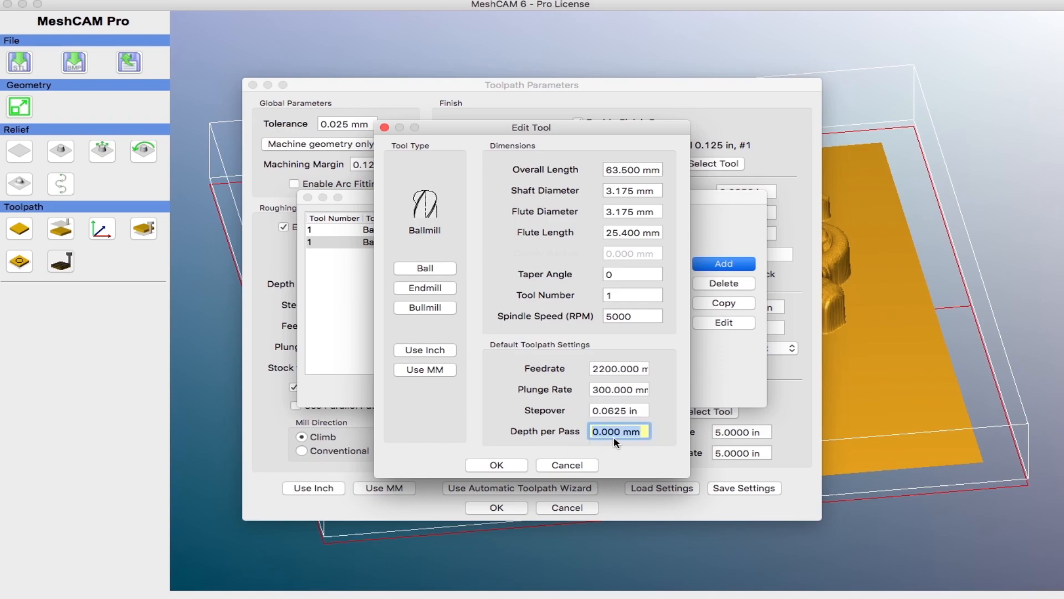
Step: Set the tool's depth per pass to 3 mm and save the tool
type("3mm")
key("Tab")
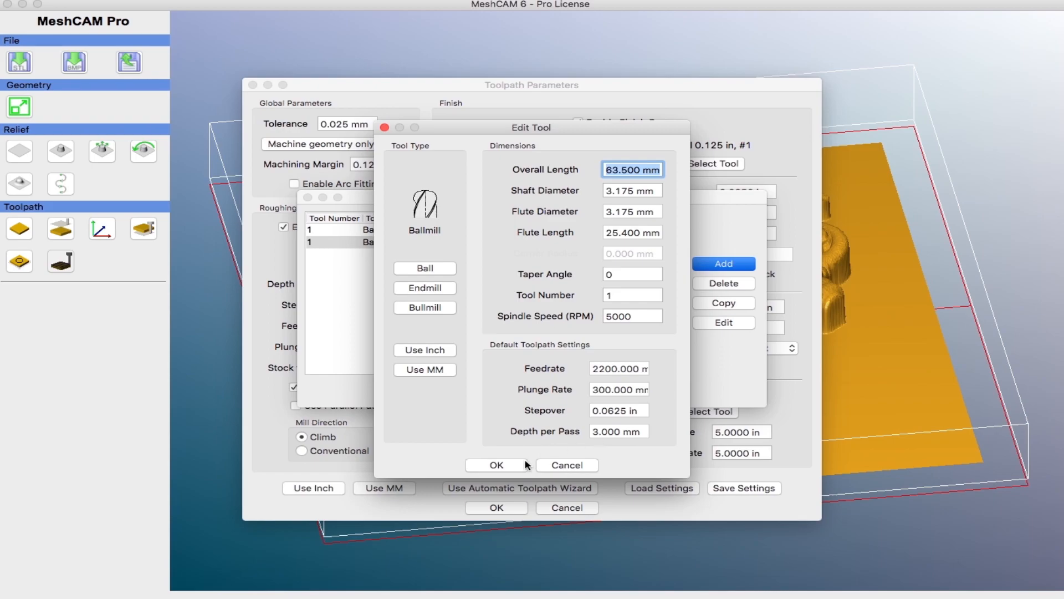
left_click(502, 465)
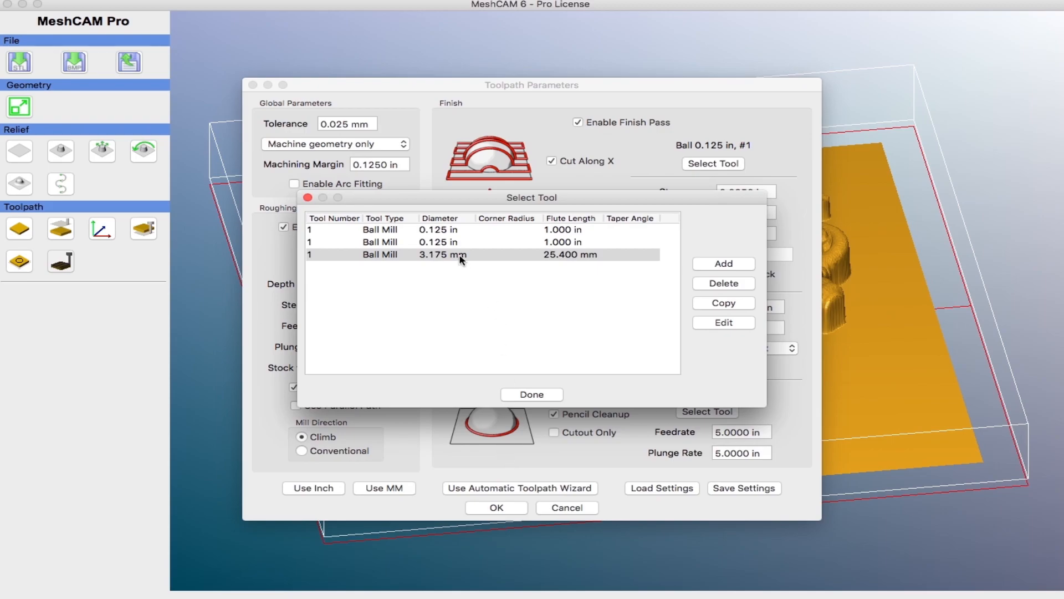
Step: Switch the new tool's units back to inches, close the tool list, and copy its default toolpath parameters
left_click(733, 326)
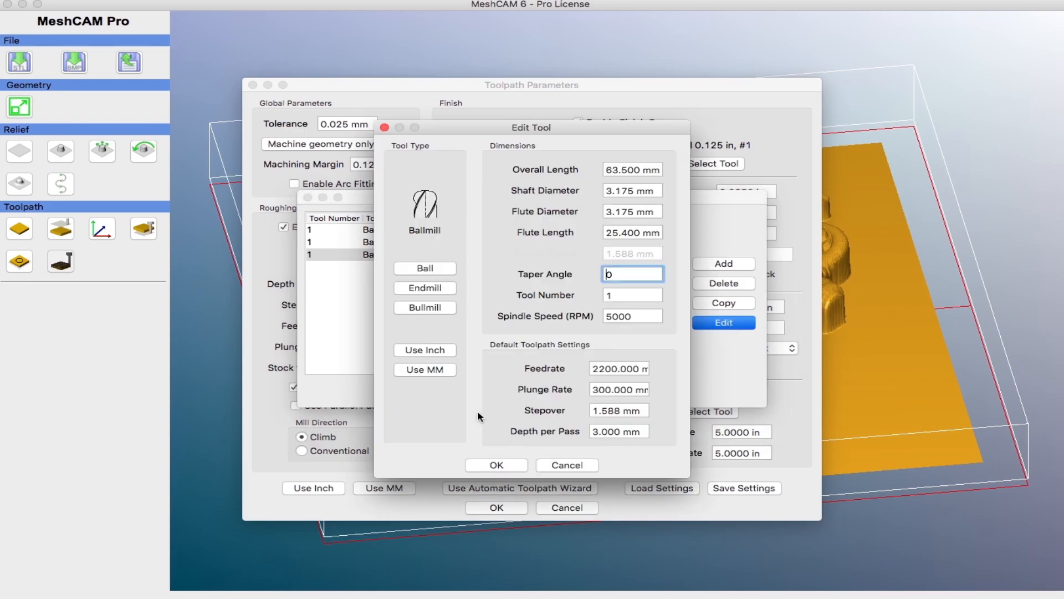
left_click(438, 375)
left_click(437, 350)
left_click(497, 465)
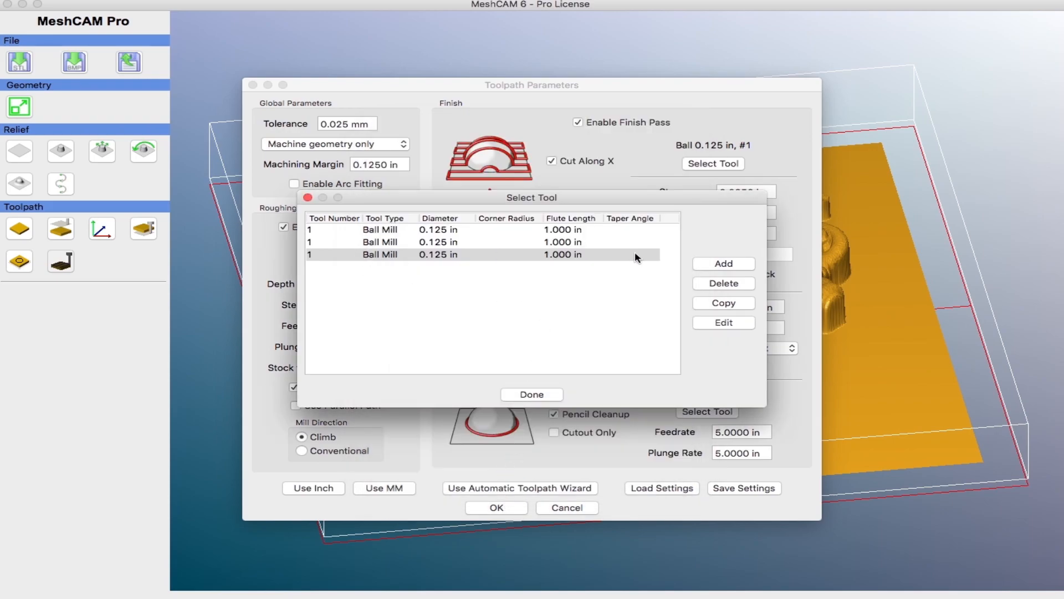
left_click(532, 394)
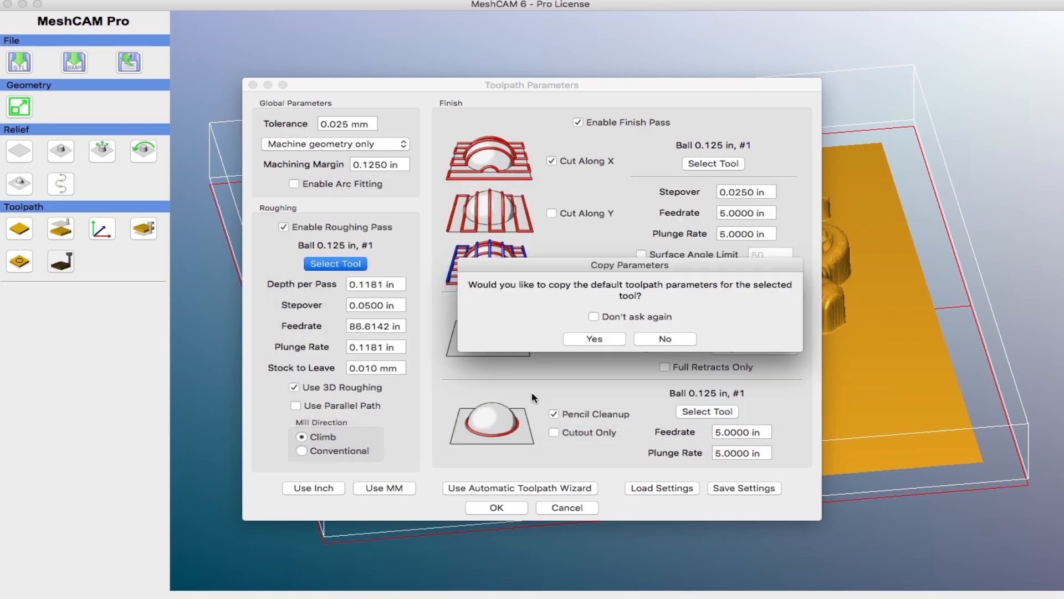
left_click(594, 339)
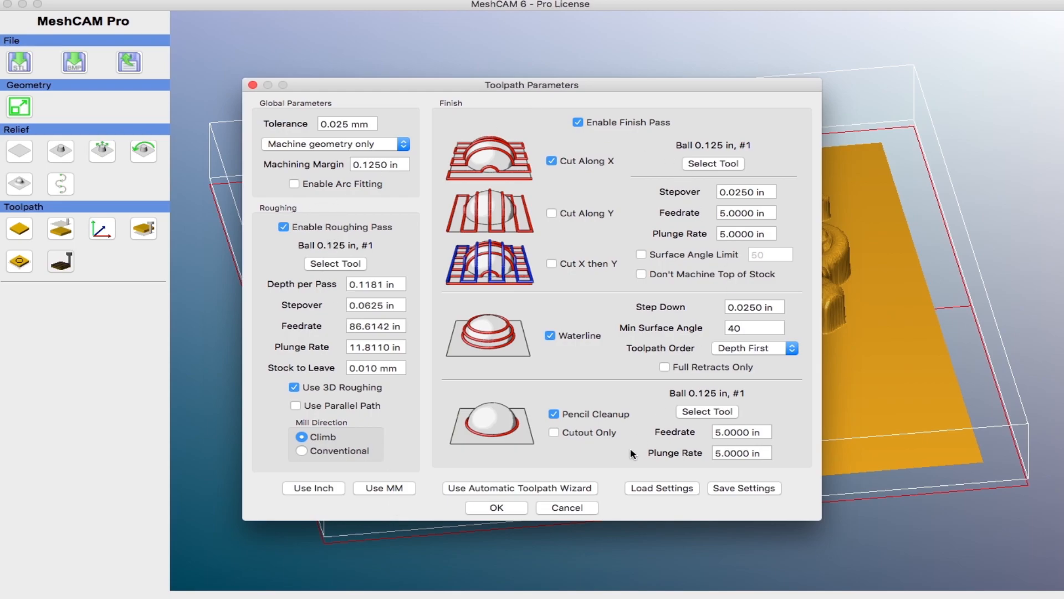
Step: Run the Automatic Toolpath Wizard with the default tools, quality and tolerance, then calculate the toolpaths
left_click(531, 490)
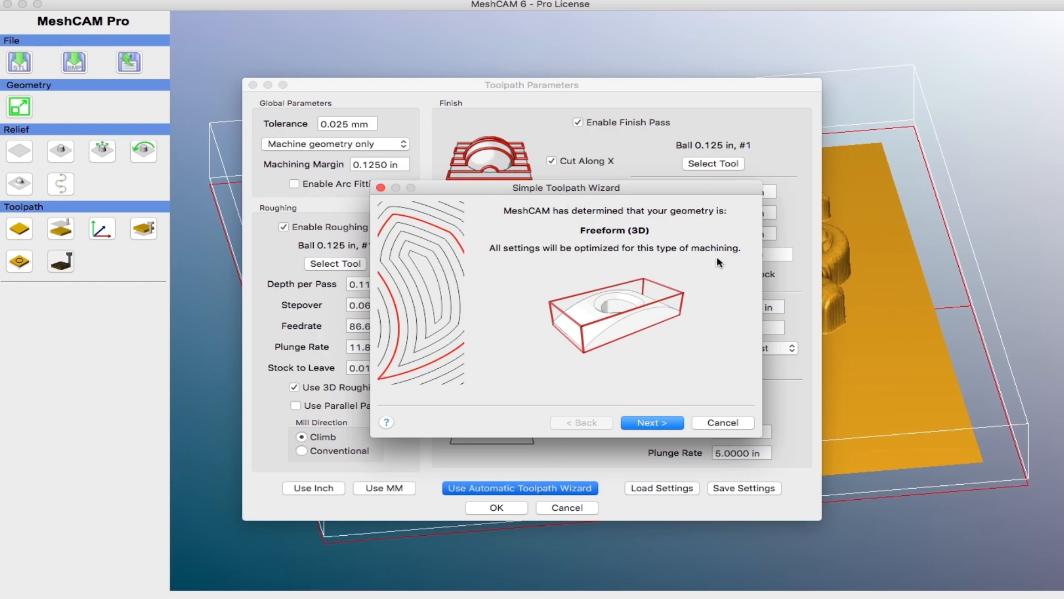
left_click(652, 423)
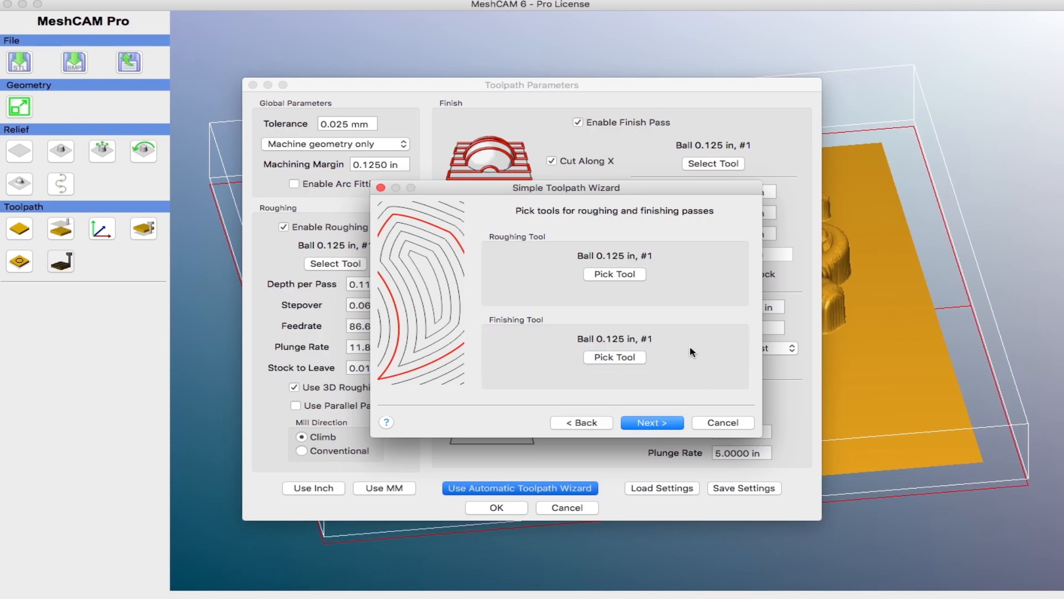
left_click(663, 428)
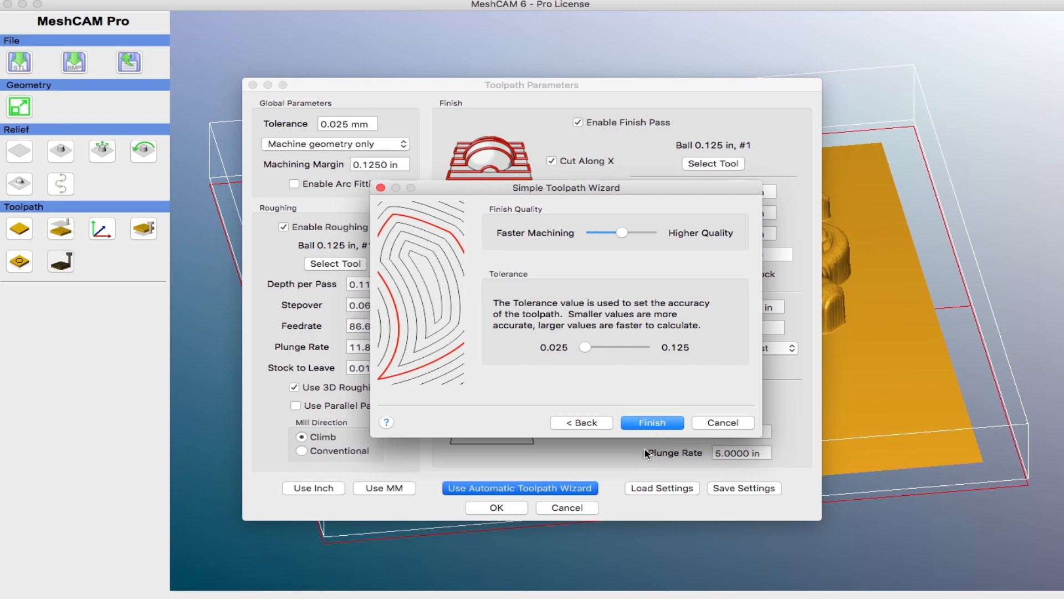
left_click(661, 426)
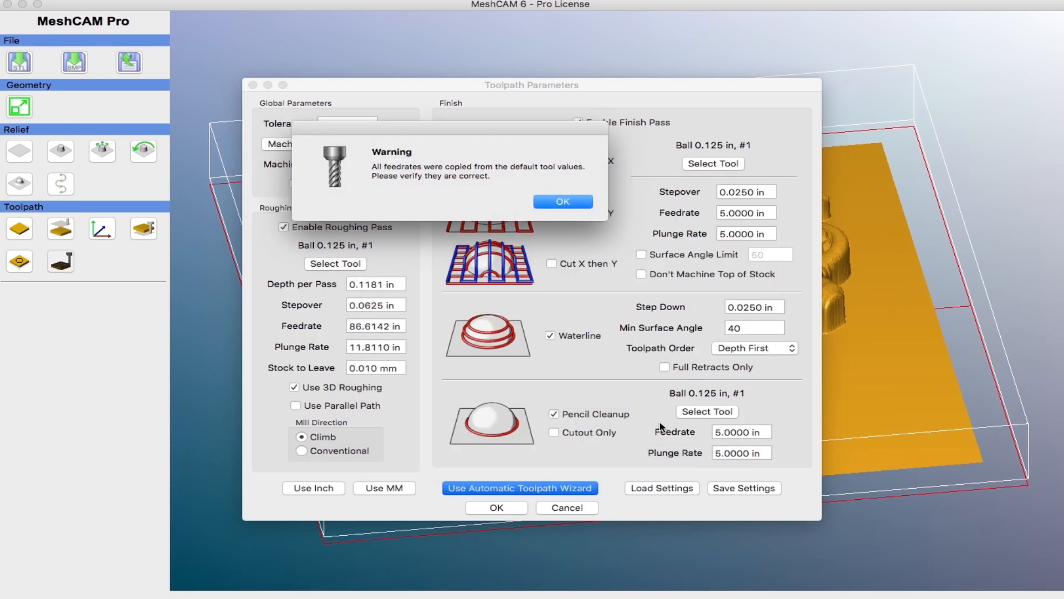
left_click(565, 204)
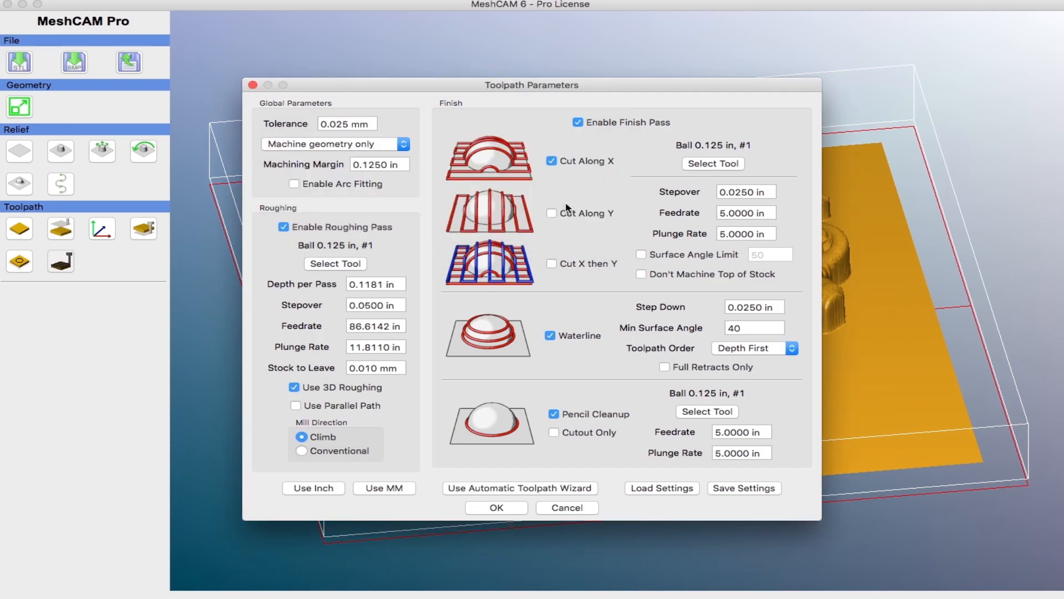
left_click(504, 509)
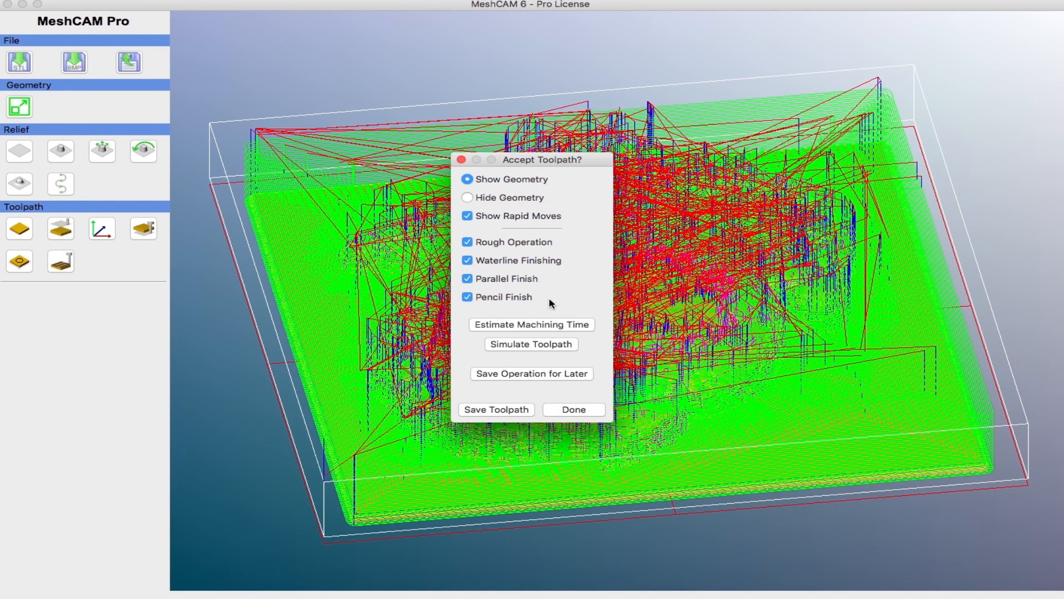
Step: Toggle the roughing, waterline, parallel and pencil operations one at a time to inspect each toolpath
left_click_drag(559, 163, 129, 138)
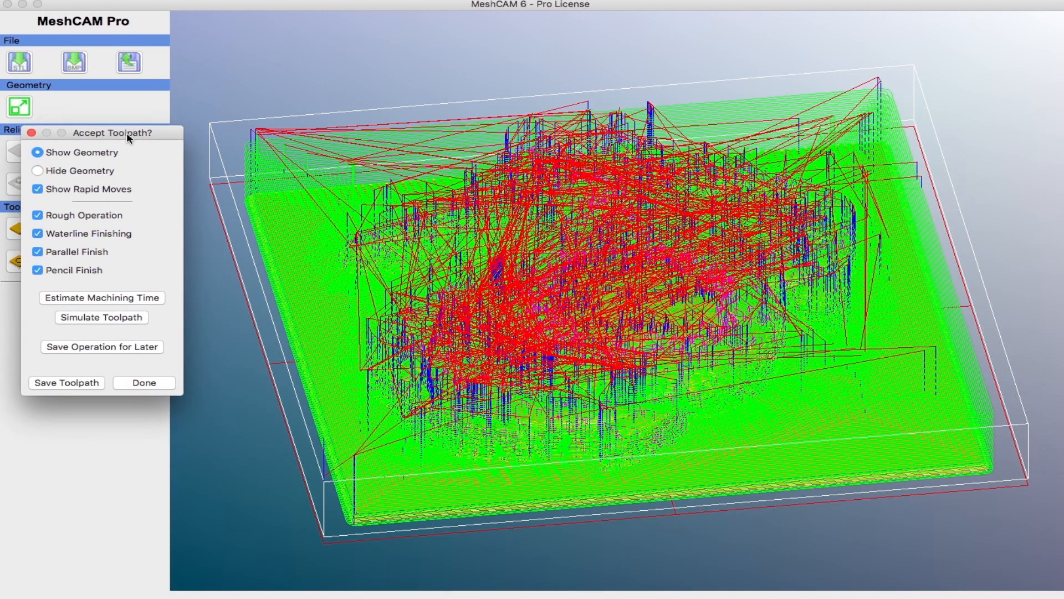
left_click(37, 270)
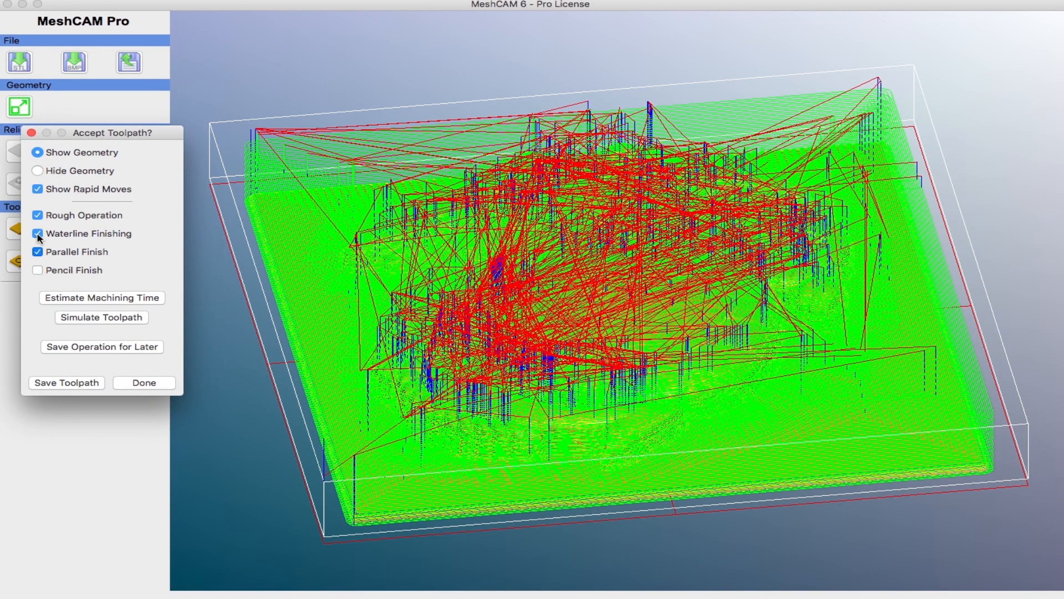
left_click(37, 233)
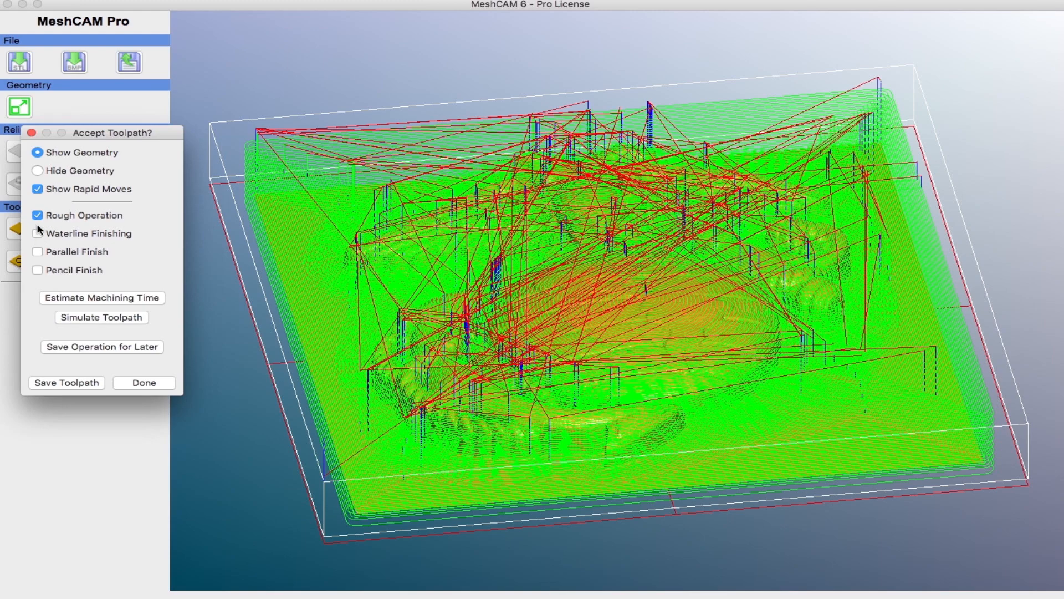
left_click(38, 216)
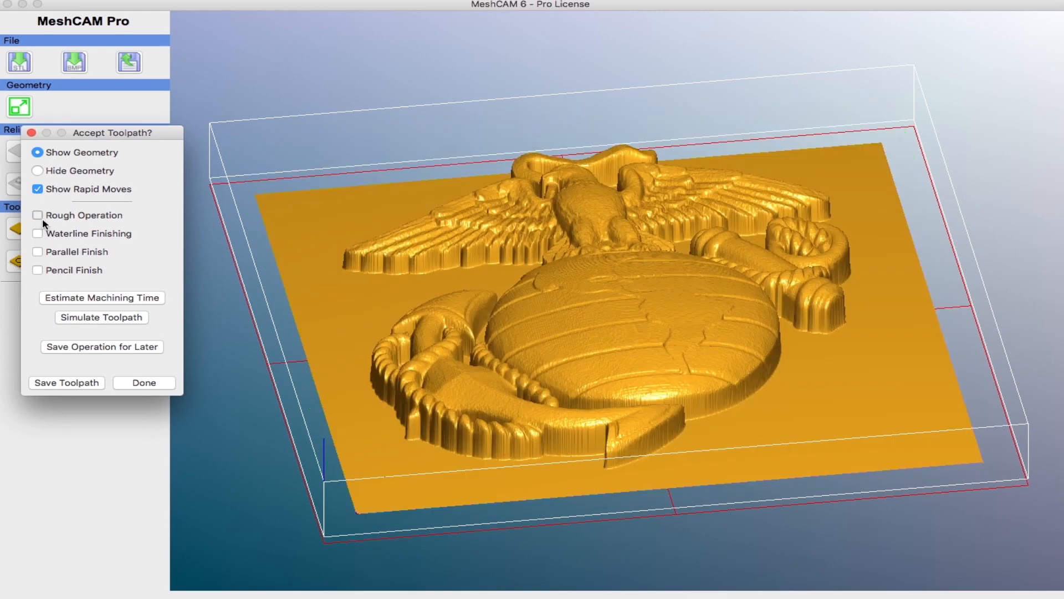
left_click(45, 224)
left_click(144, 383)
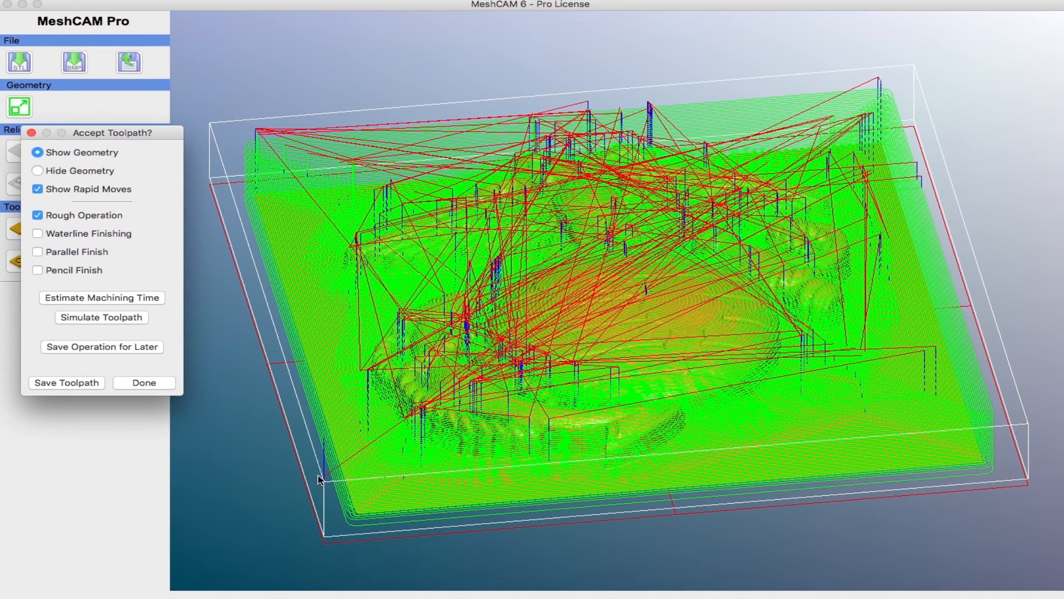
left_click_drag(372, 459, 391, 457)
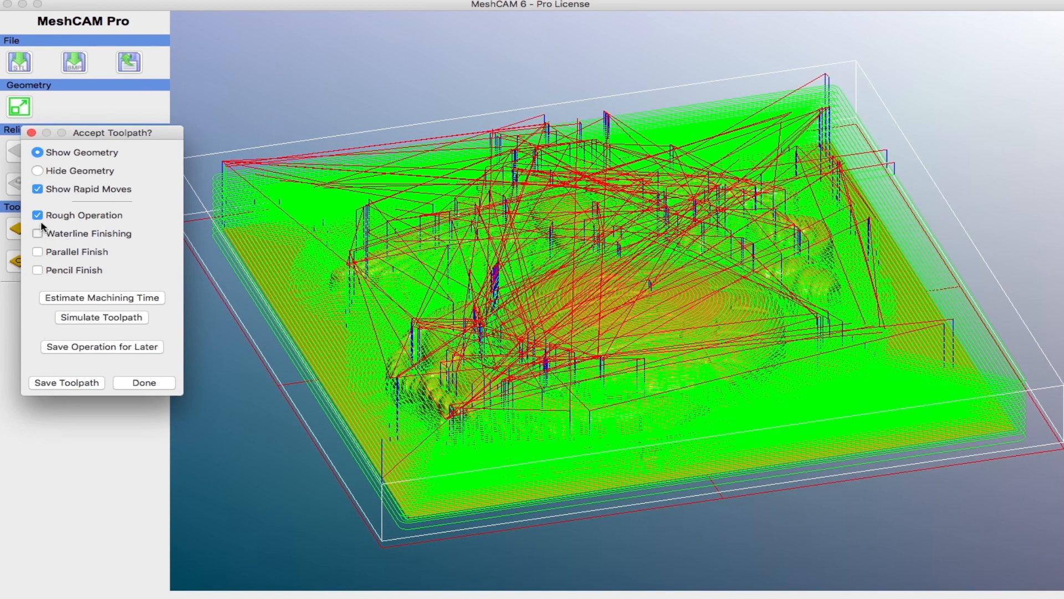
left_click(39, 233)
left_click(38, 215)
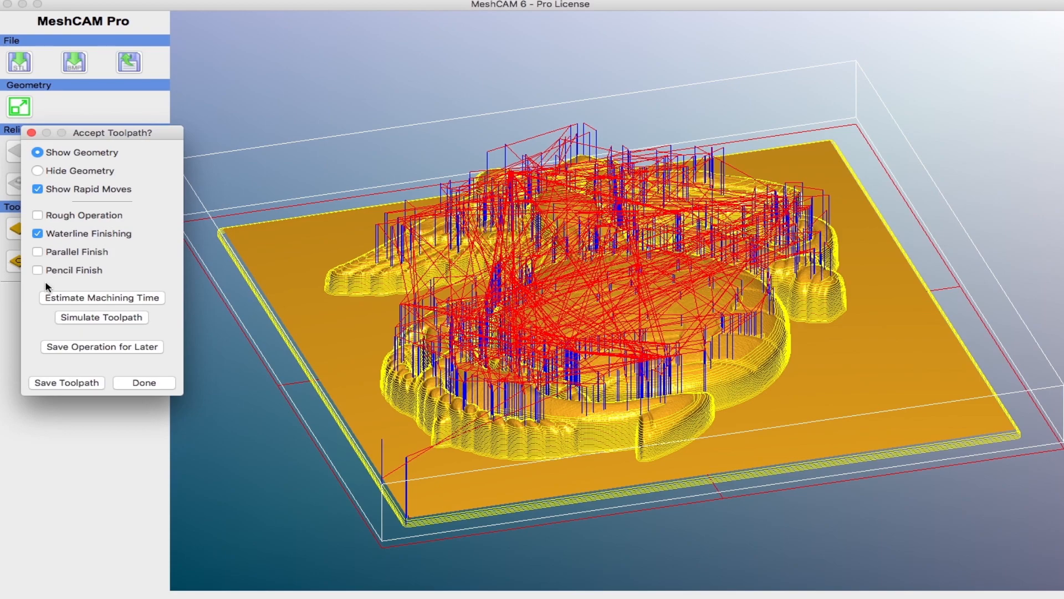
left_click(38, 234)
left_click(37, 252)
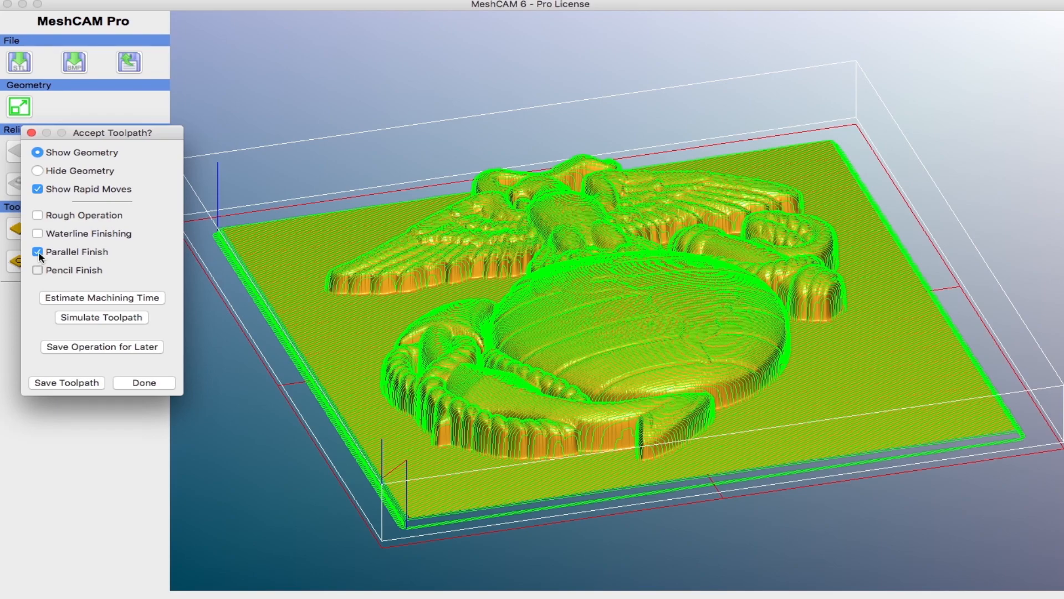
left_click(37, 270)
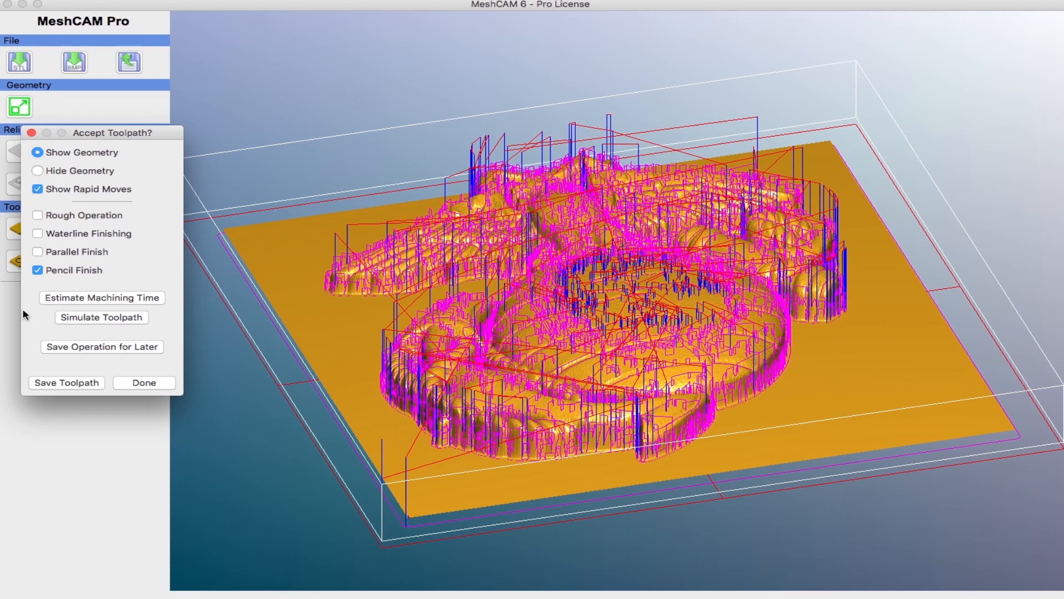
left_click(37, 252)
left_click(37, 233)
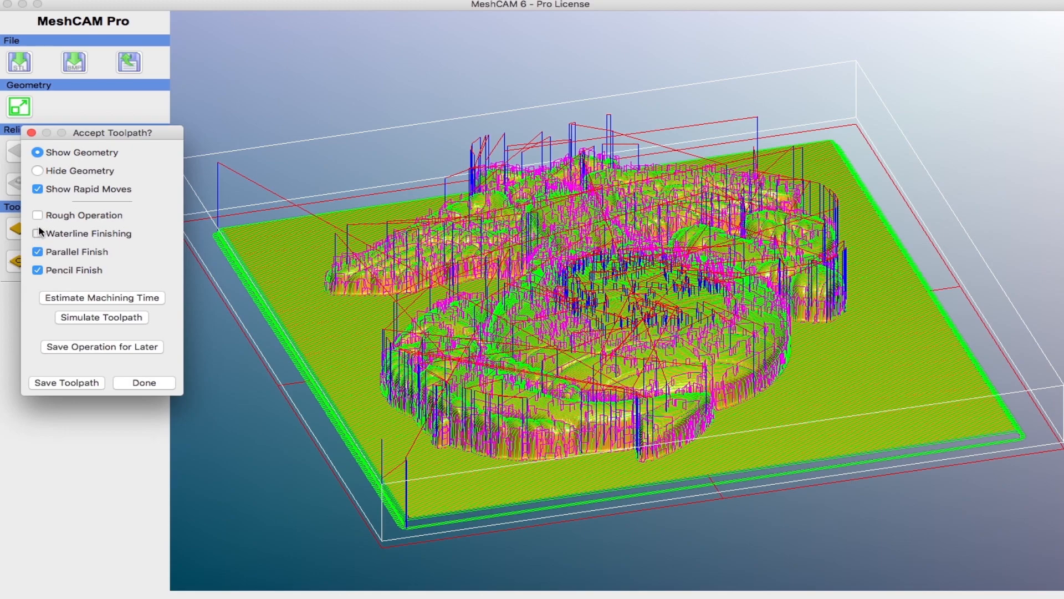
left_click(37, 216)
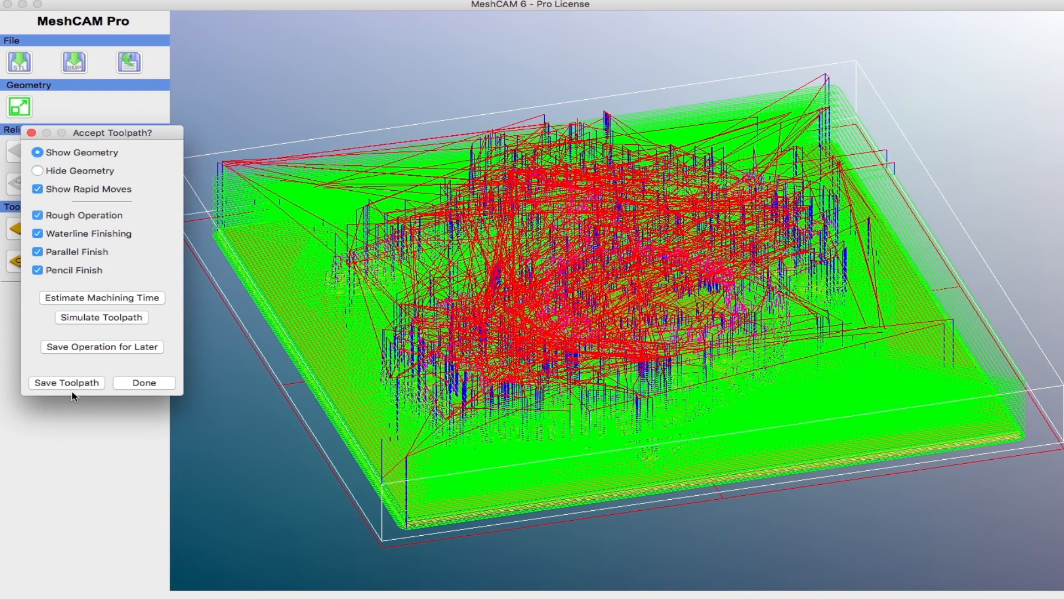
Step: Save the toolpath as USMC using the TurboCNC V3-MM(*.nc) post processor and close the toolpath dialog
left_click(67, 382)
scroll(519, 277, "up", 10)
scroll(520, 277, "up", 2)
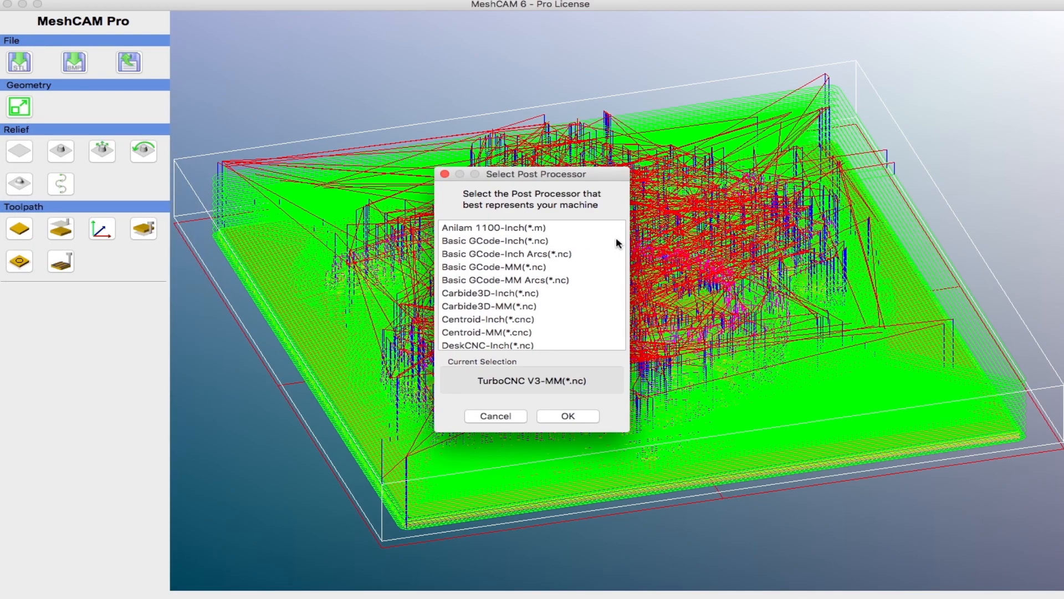
scroll(600, 247, "down", 5)
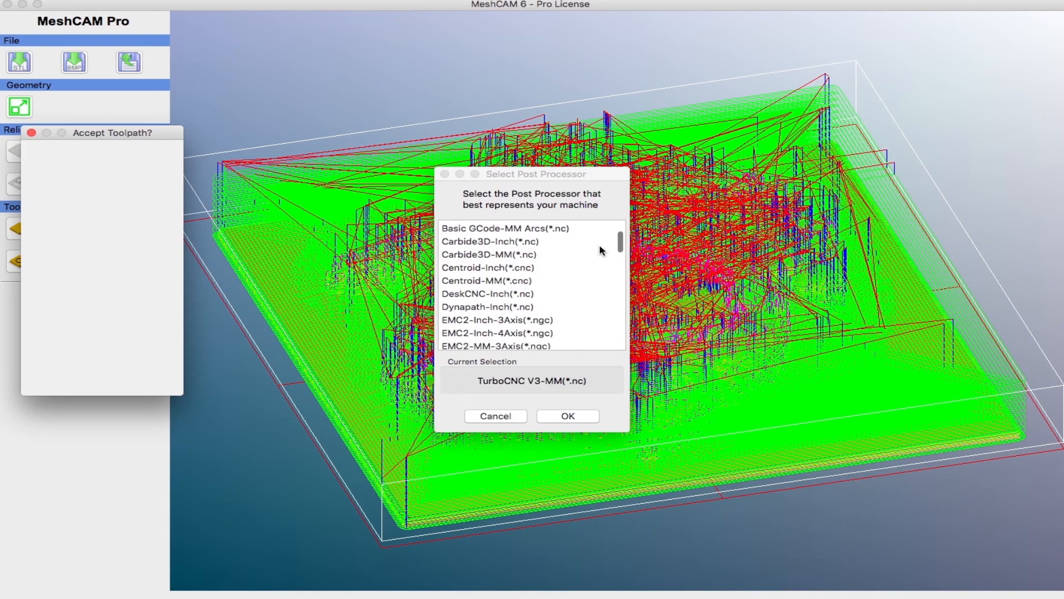
scroll(600, 246, "down", 10)
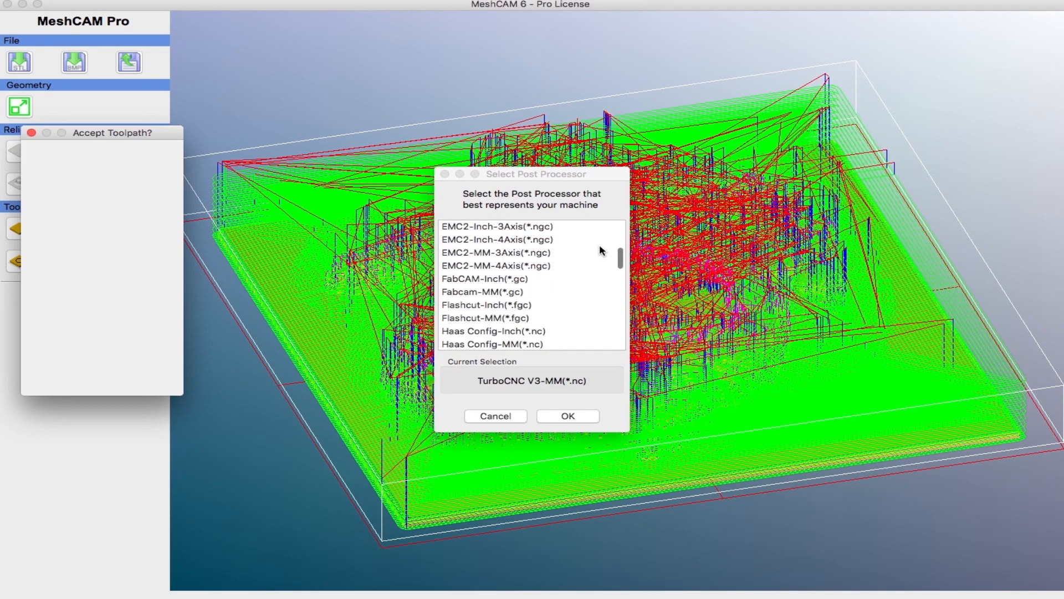
scroll(600, 247, "down", 7)
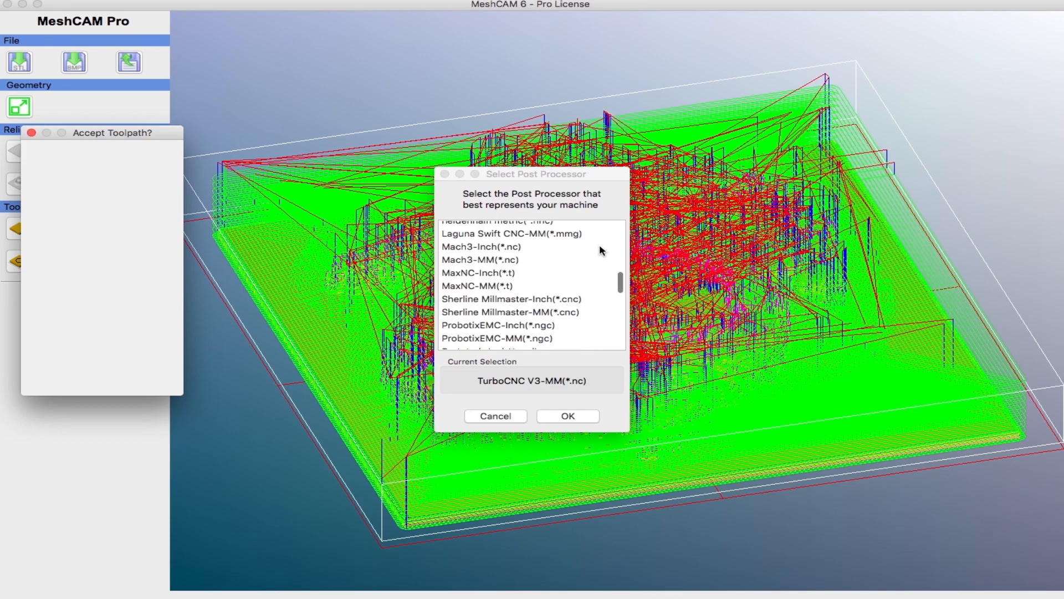
scroll(600, 247, "down", 11)
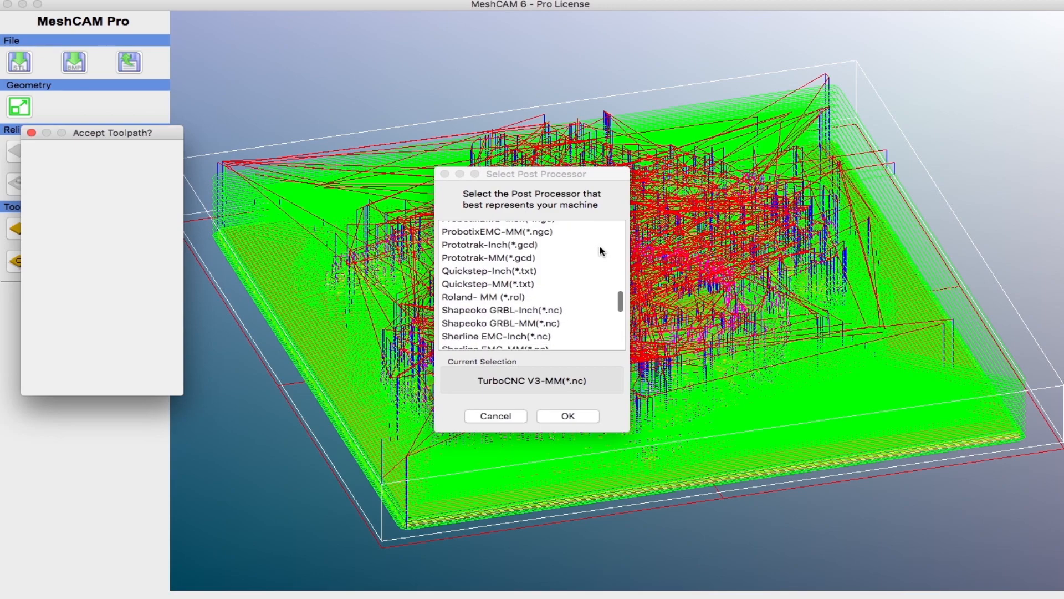
scroll(594, 251, "down", 10)
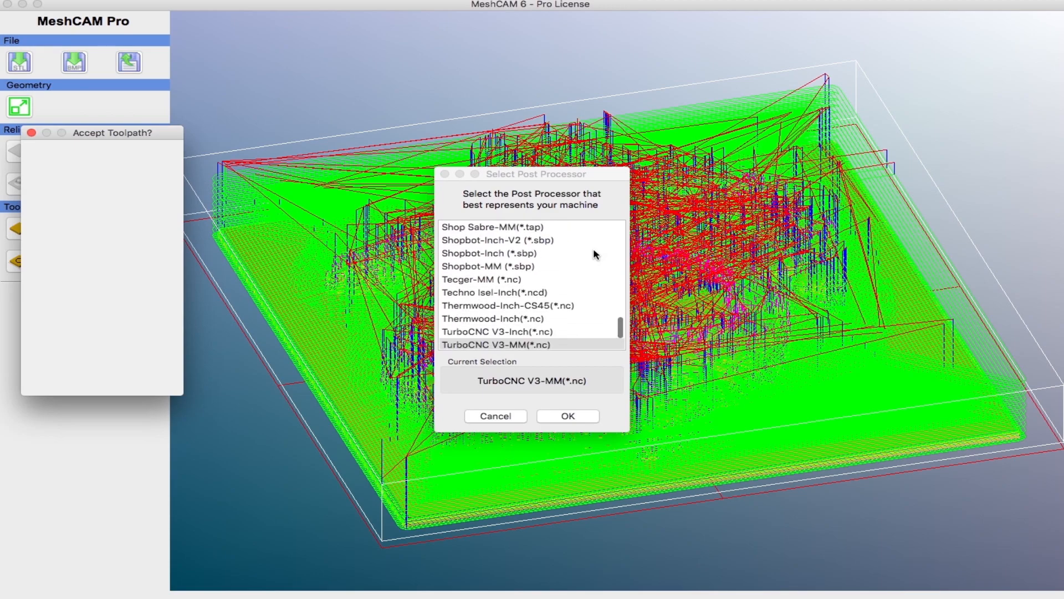
scroll(594, 253, "down", 2)
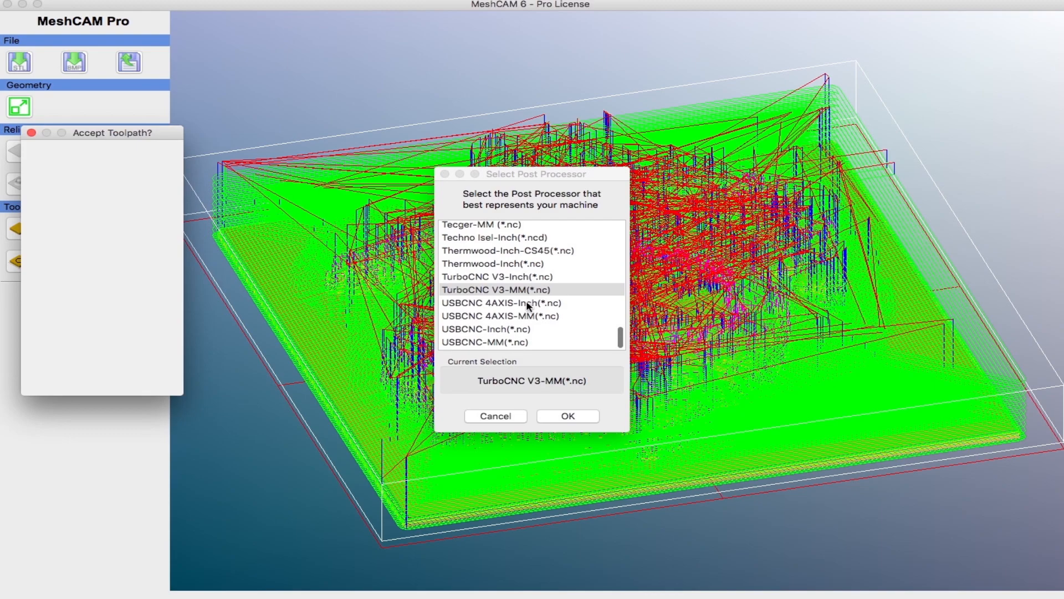
left_click(509, 292)
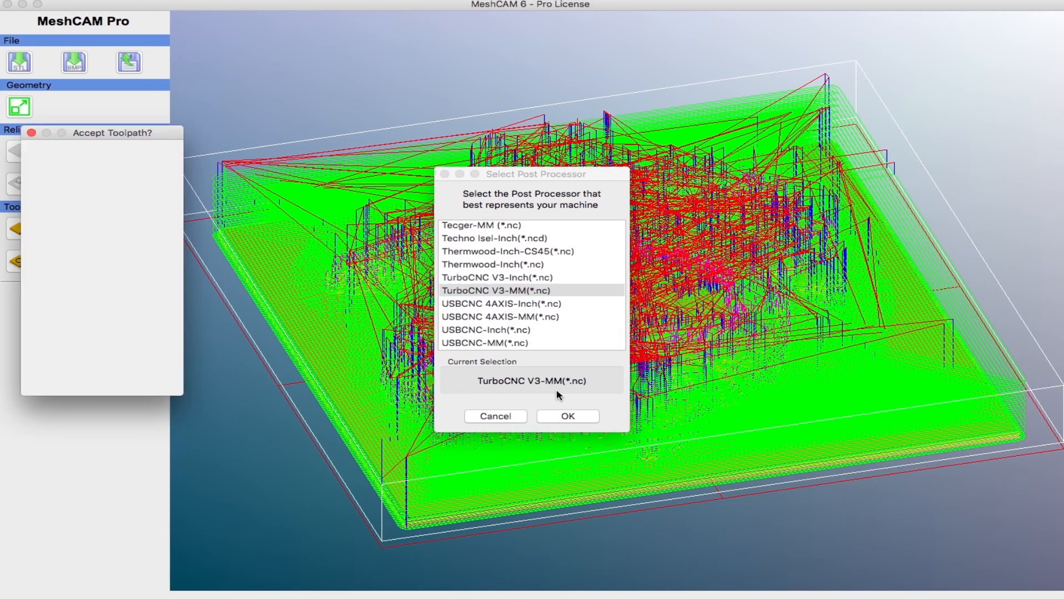
left_click(567, 417)
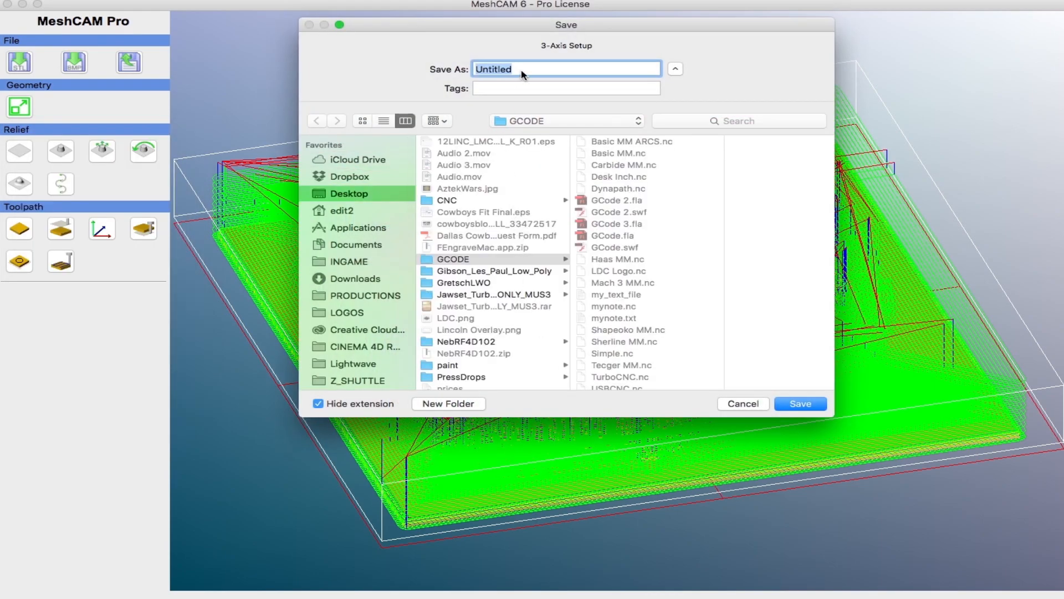
type("USMC")
left_click(801, 403)
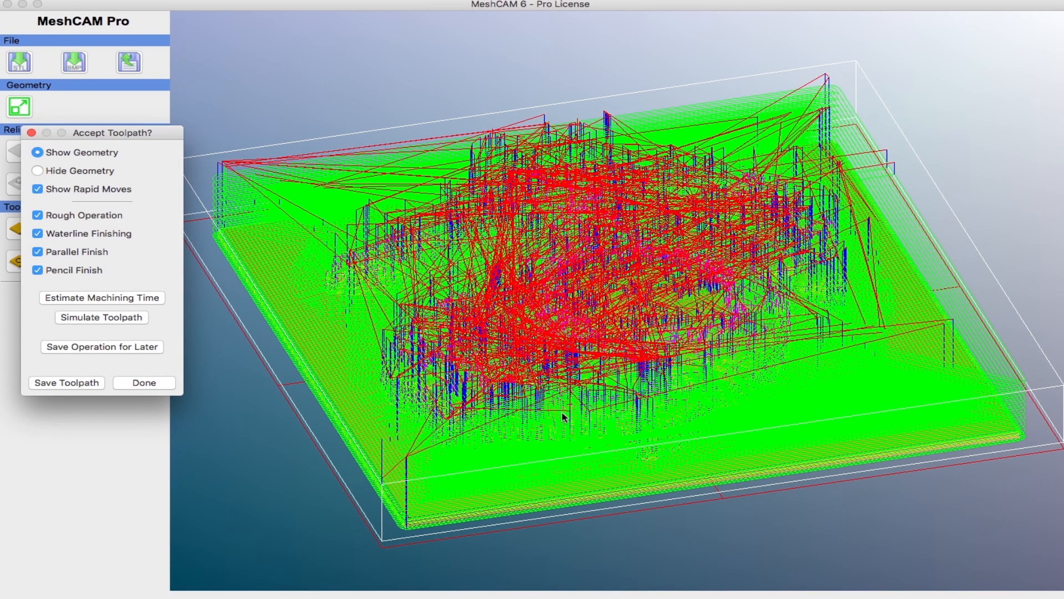
left_click(145, 384)
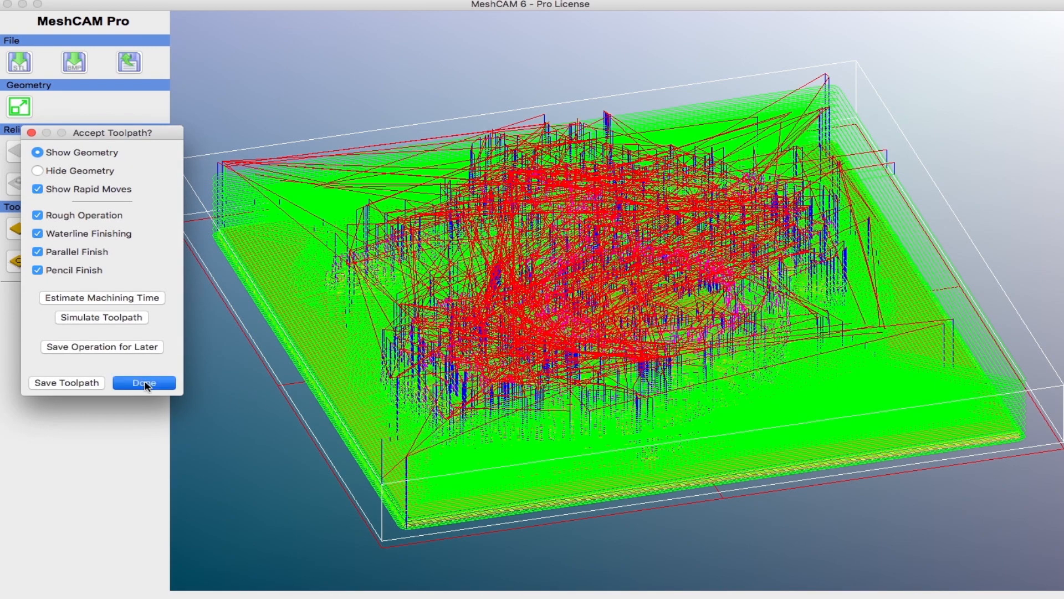